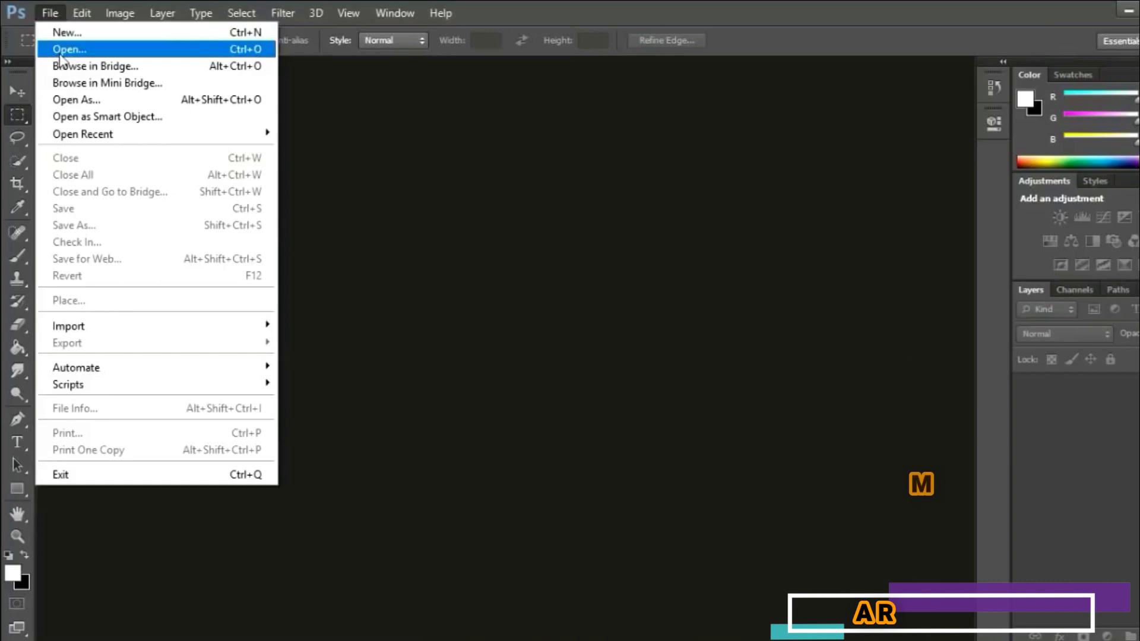
Open the Pattern image from the Downloads folder.
click(58, 51)
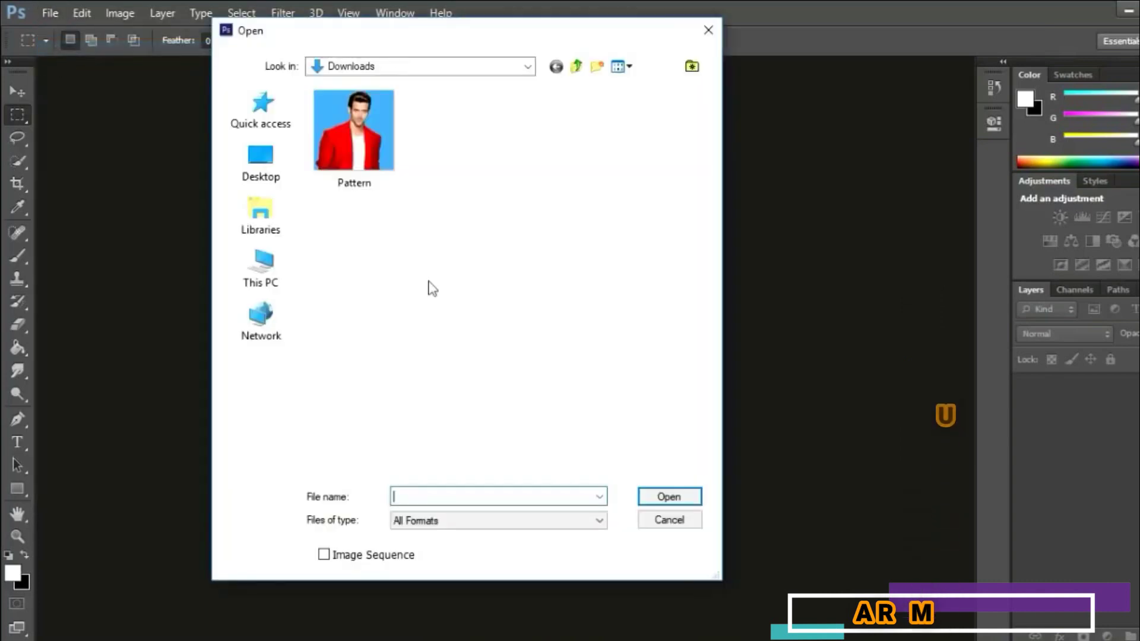
click(366, 173)
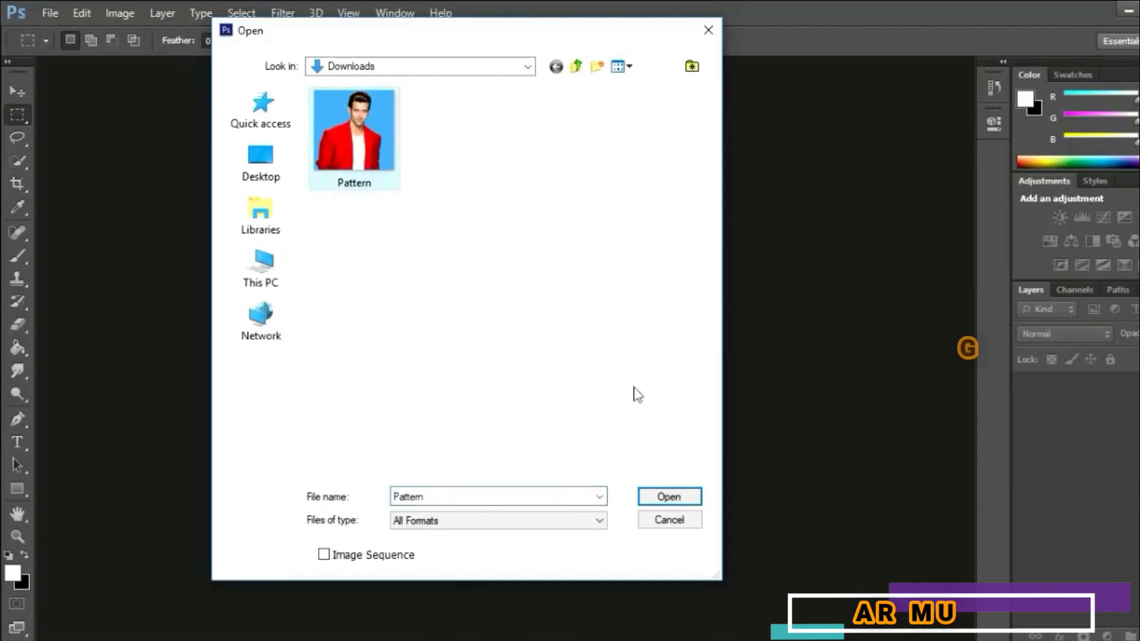
click(669, 499)
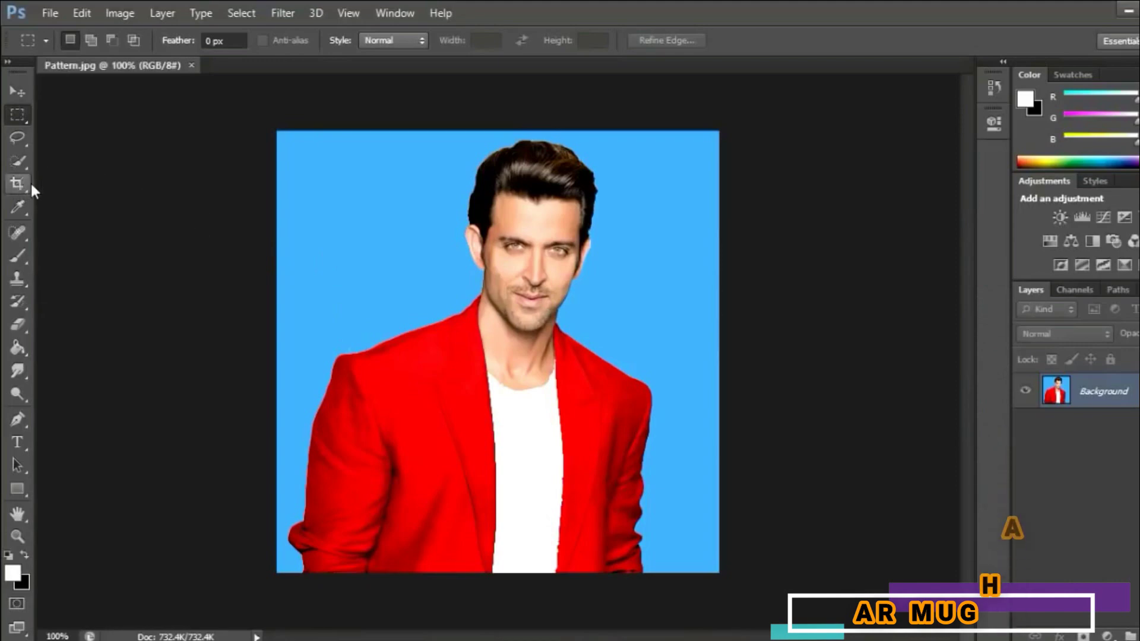
Set the Crop tool's custom image size to 1.5 inches wide and 2 inches high.
click(16, 183)
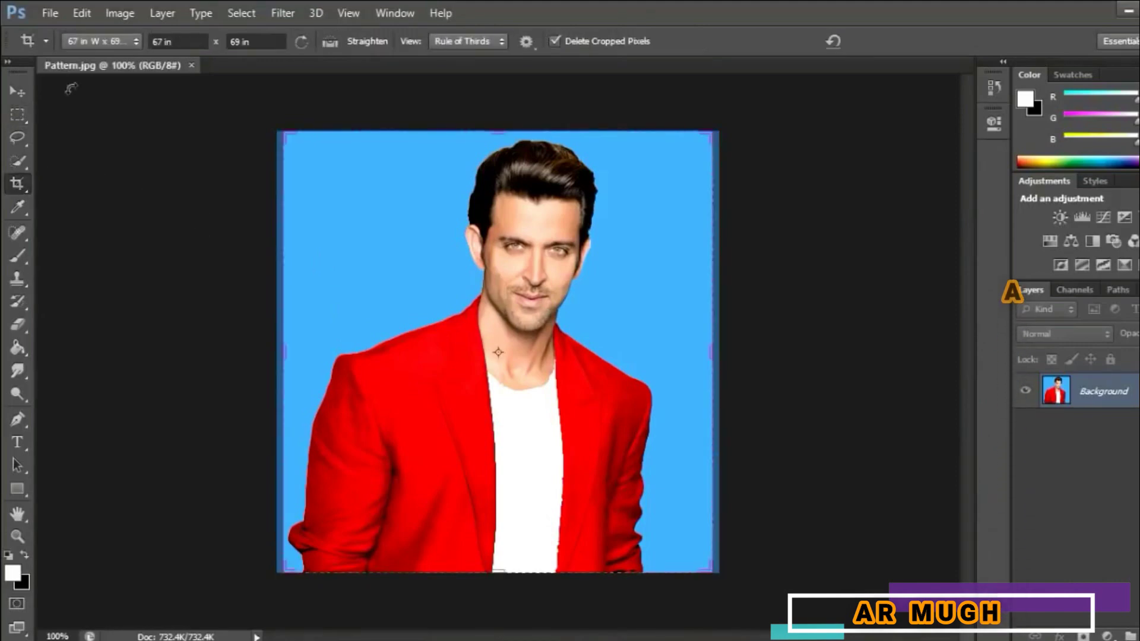
click(106, 41)
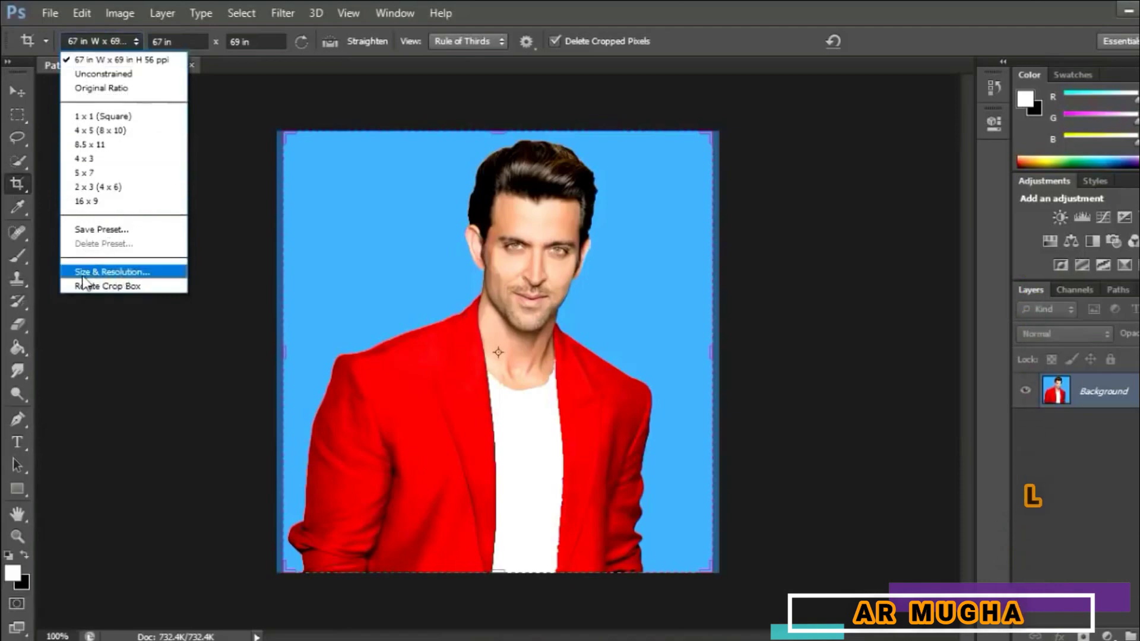
click(112, 272)
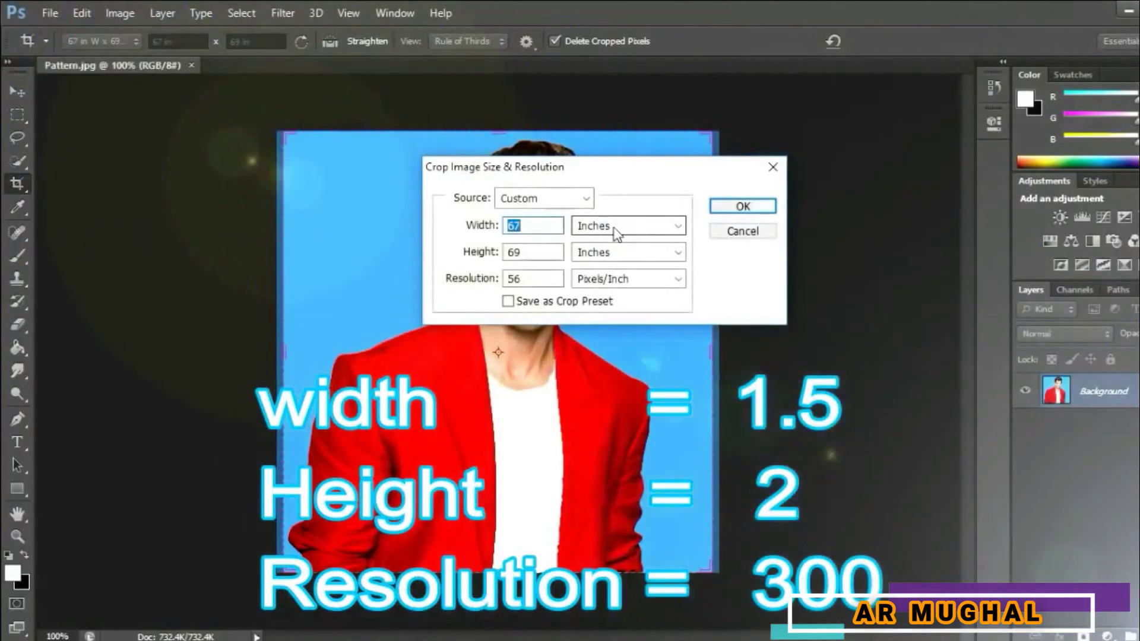
click(615, 228)
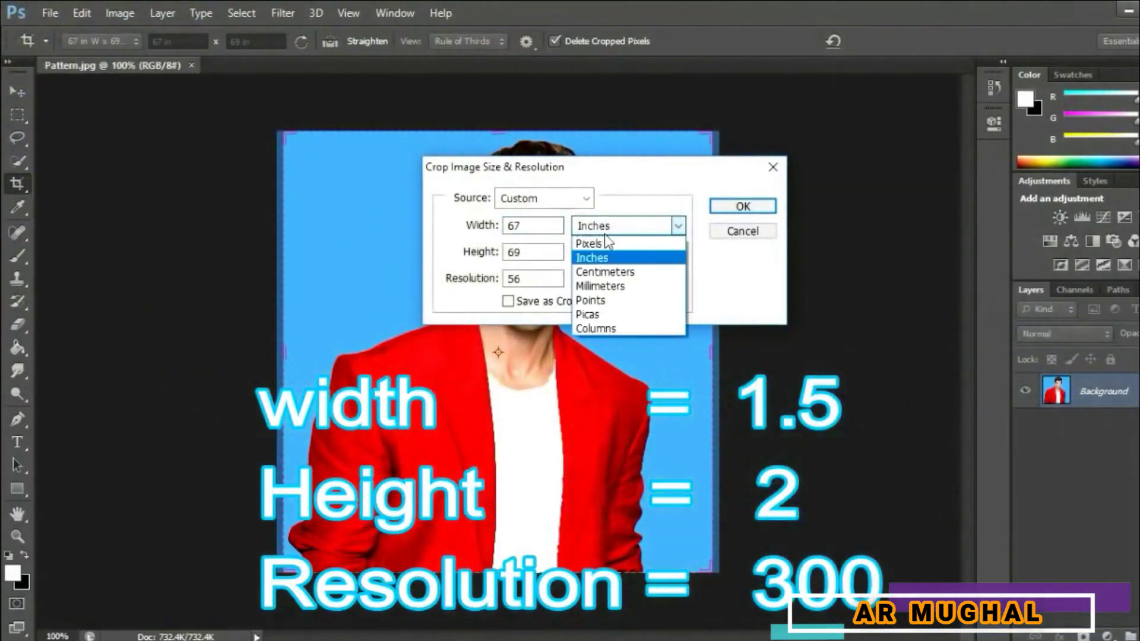
click(594, 258)
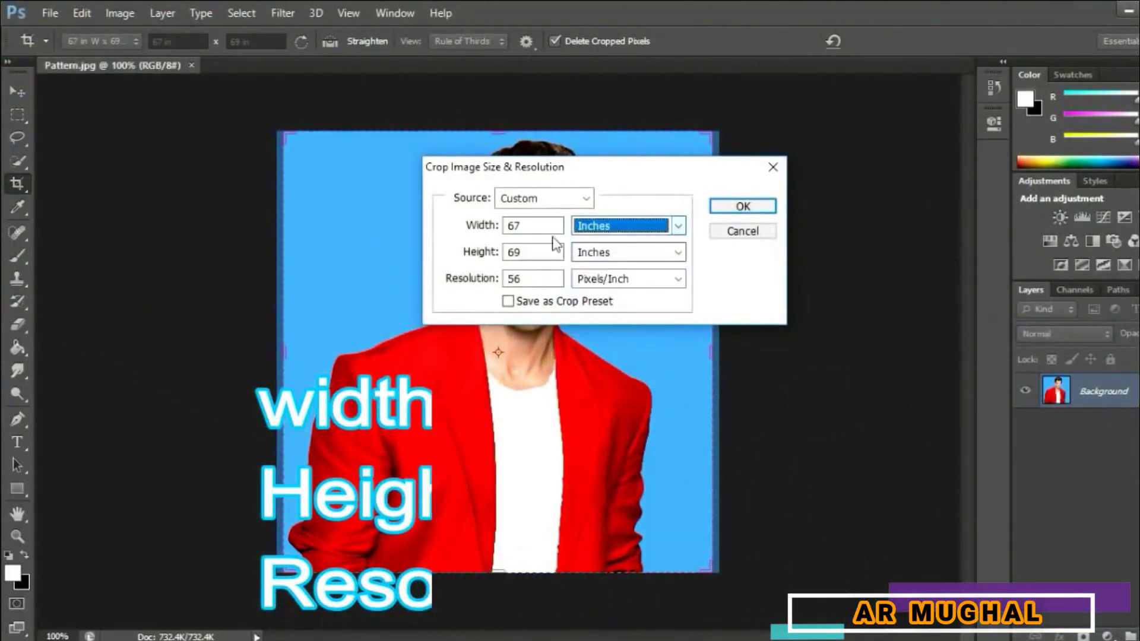
click(530, 224)
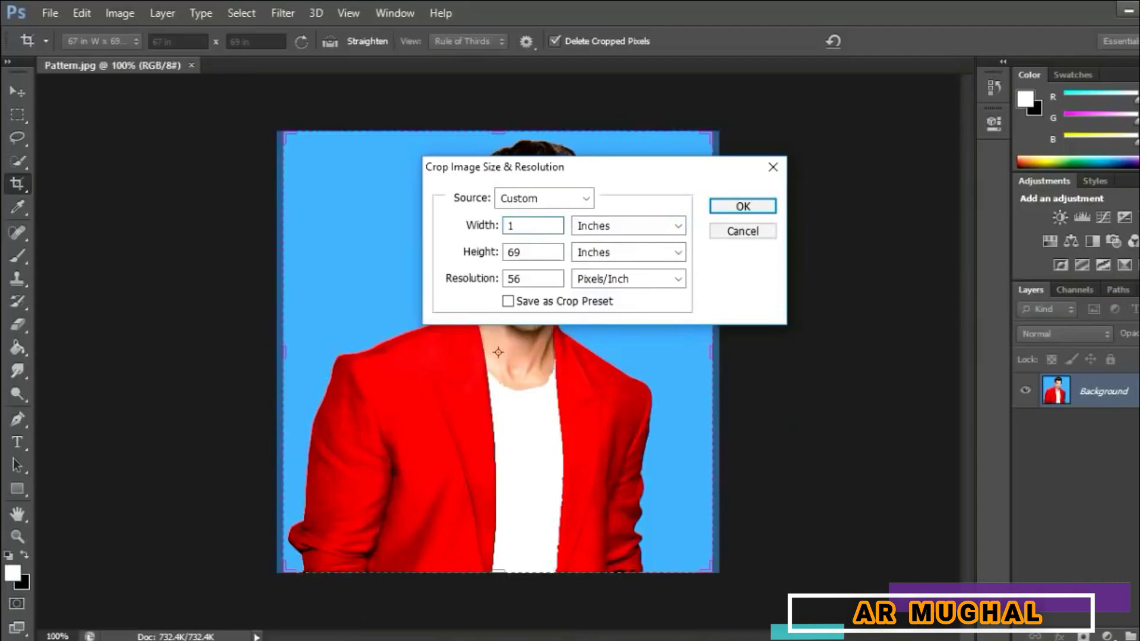
text(1.5)
click(531, 250)
key(BackSpace)
text(2)
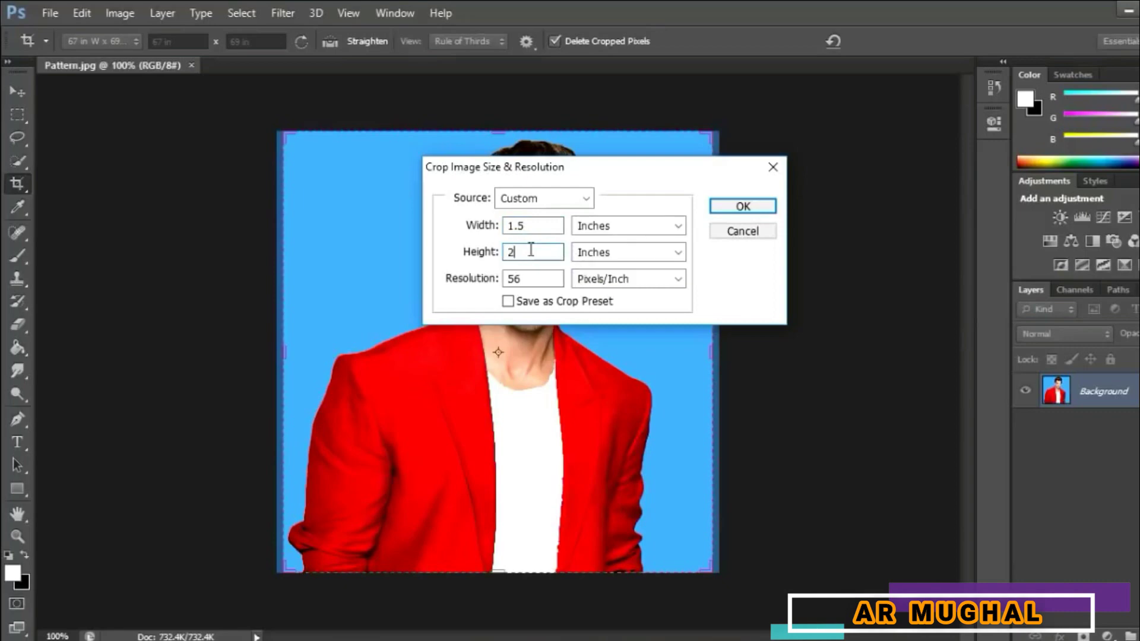
Set the crop resolution to 300 pixels/inch and accept the crop size settings.
click(529, 278)
key(BackSpace)
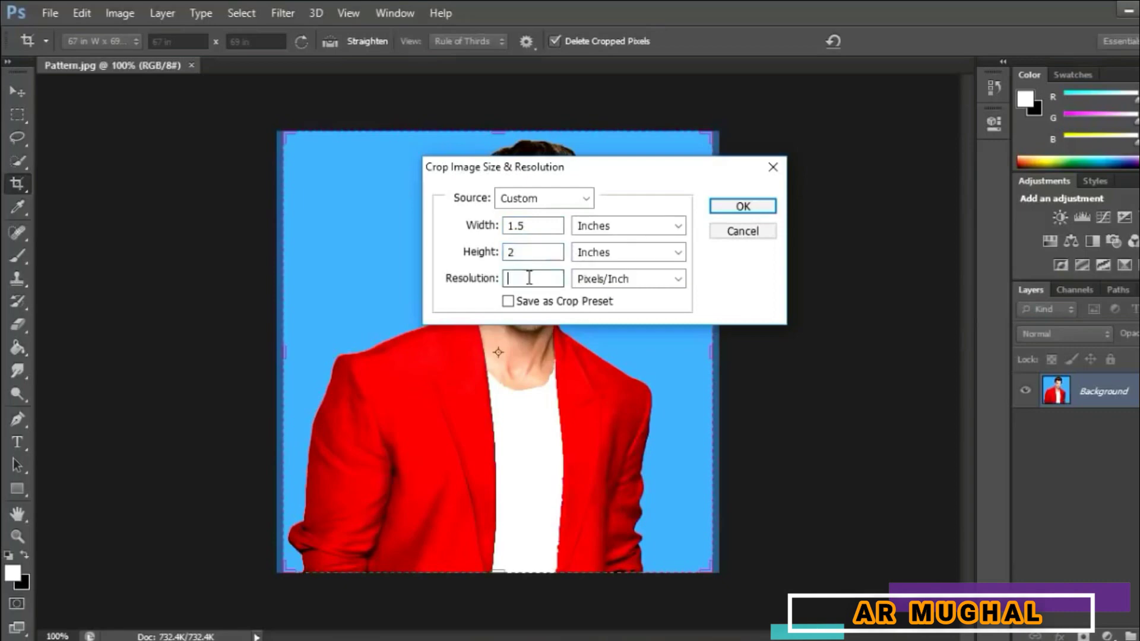
text(300)
click(609, 279)
click(609, 279)
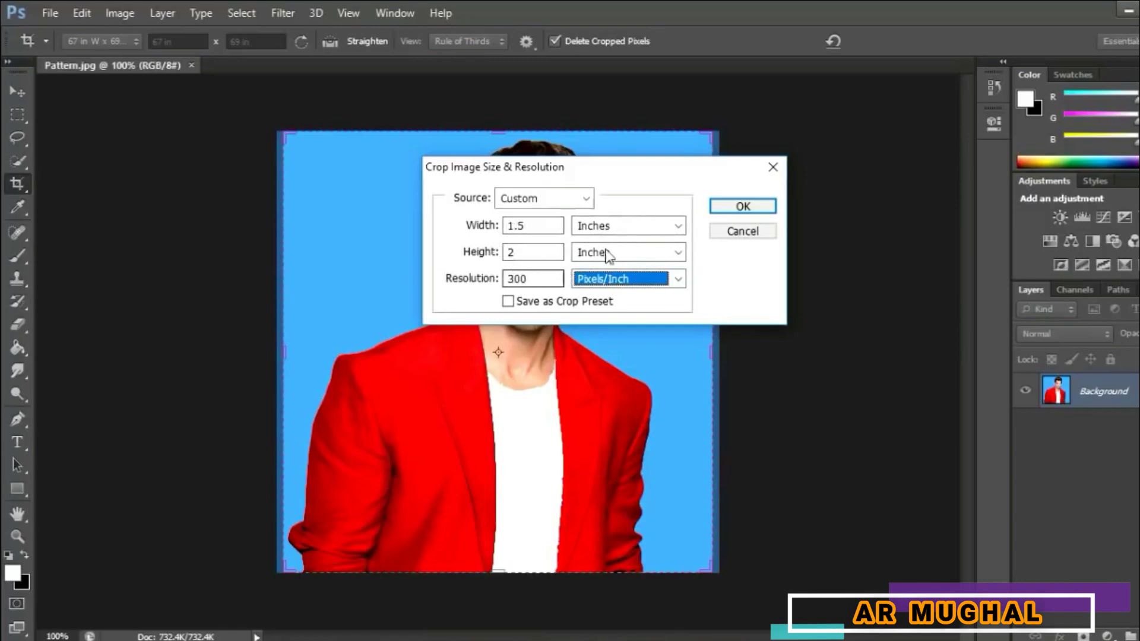
click(739, 208)
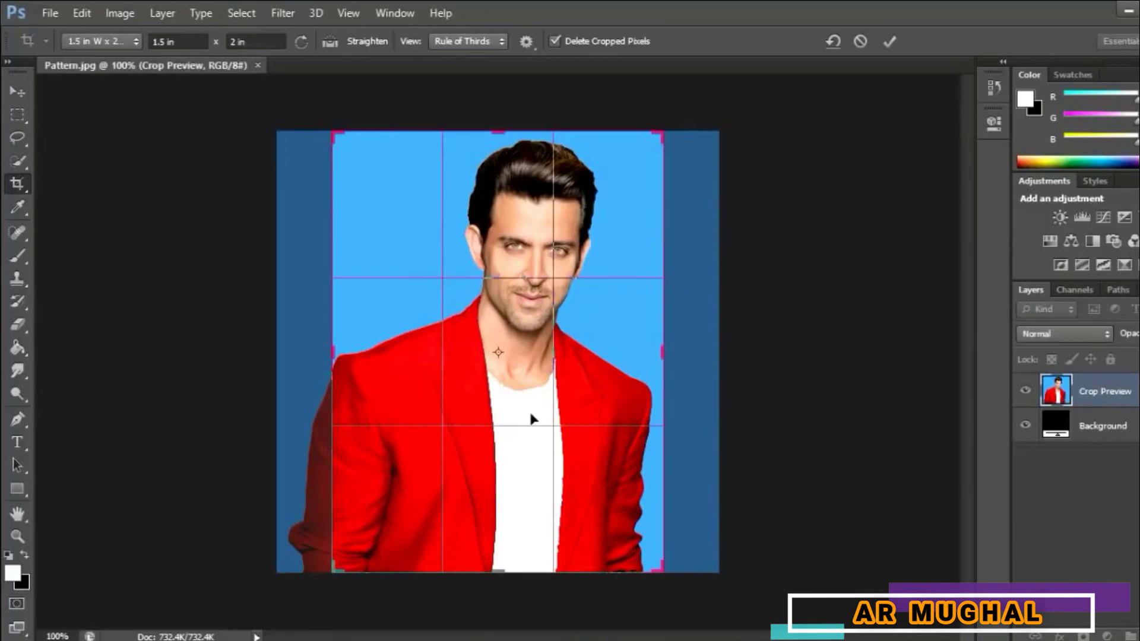
Crop the photo to the man's head and upper chest, roughly centred, and convert the Background into a regular layer.
drag(502, 576, 532, 522)
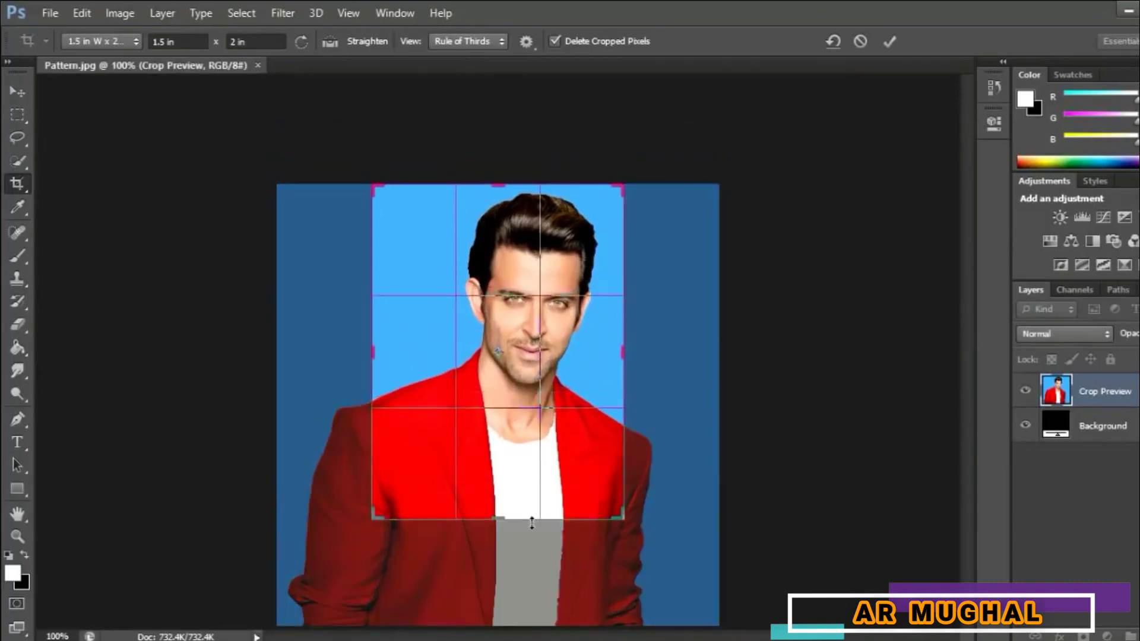
drag(523, 351, 514, 350)
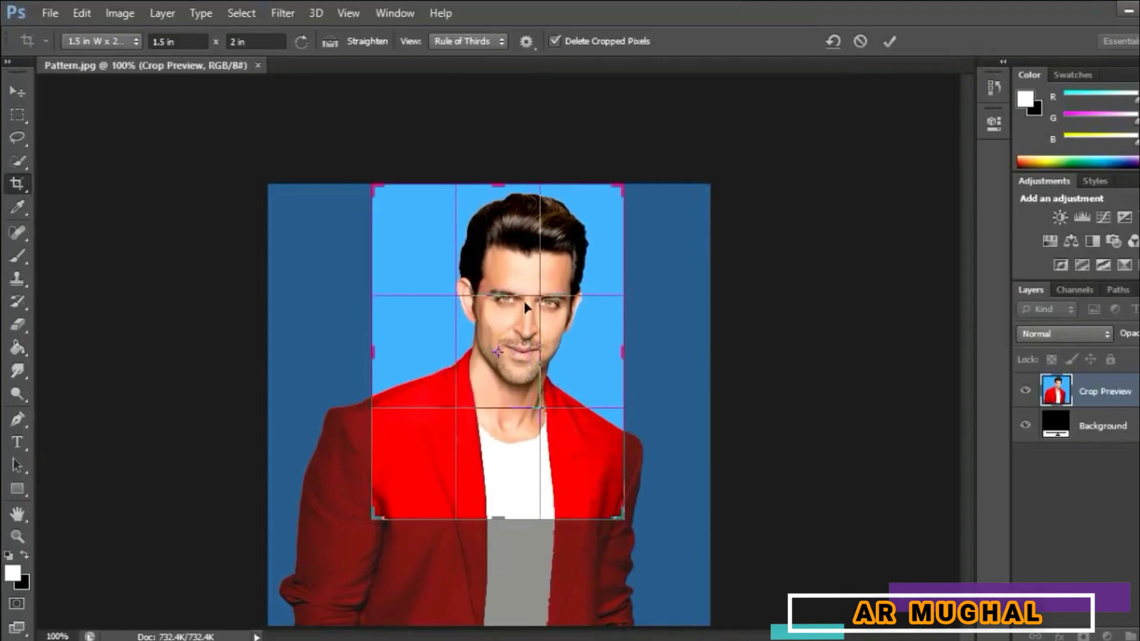
click(889, 42)
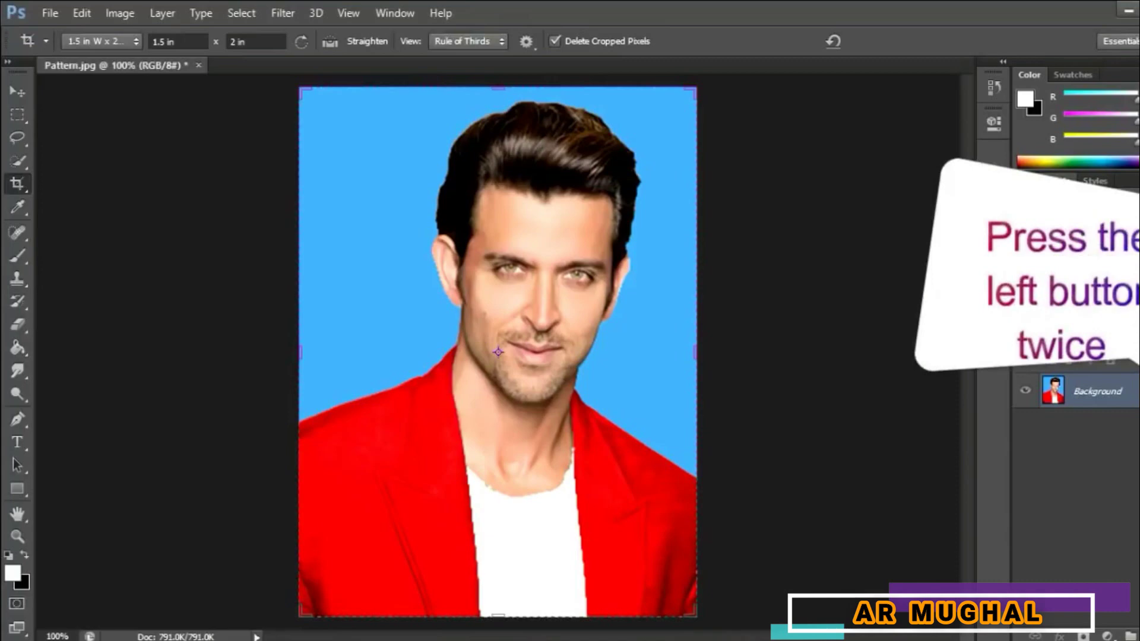
double_click(1097, 391)
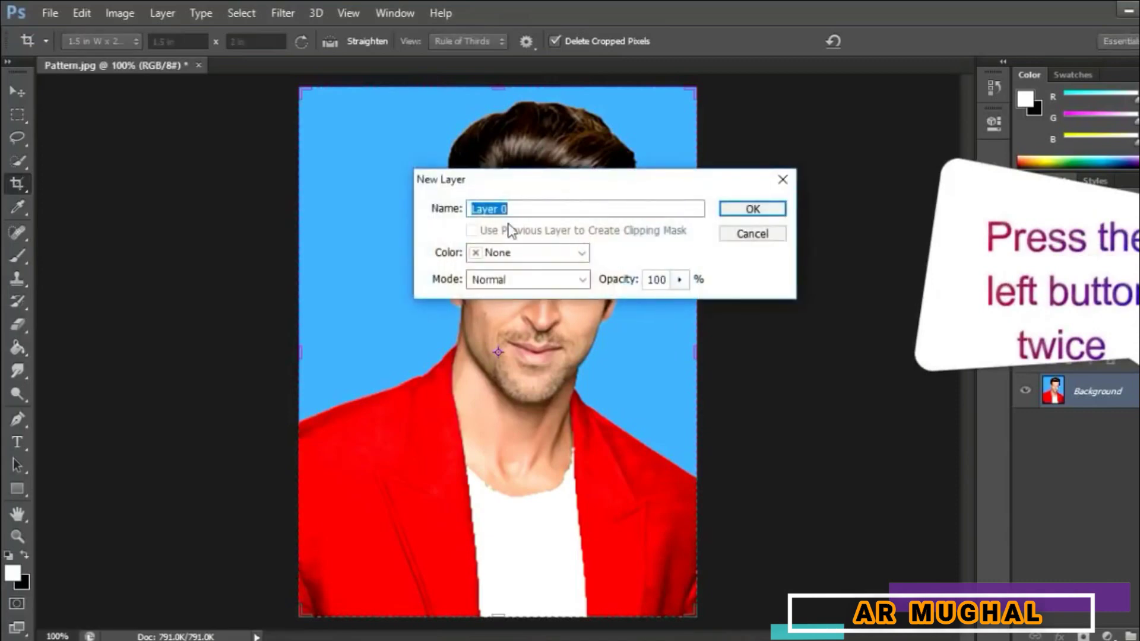
click(753, 212)
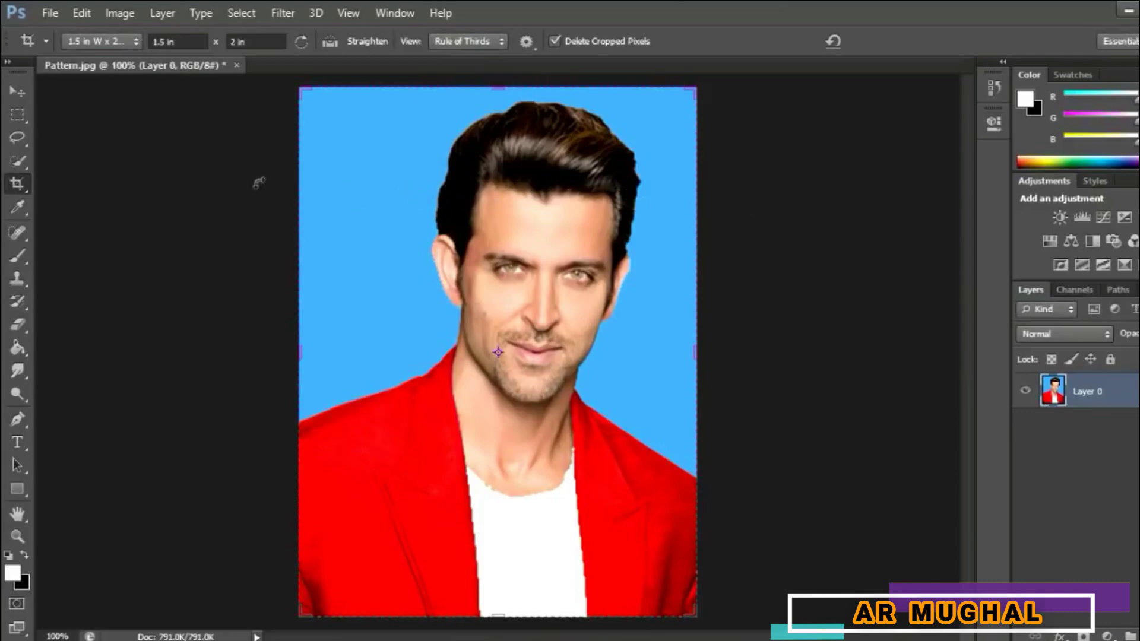
Select the whole photo, scale it to 92% width and 94.67% height with a thin transparent margin all around, and deselect it.
click(17, 119)
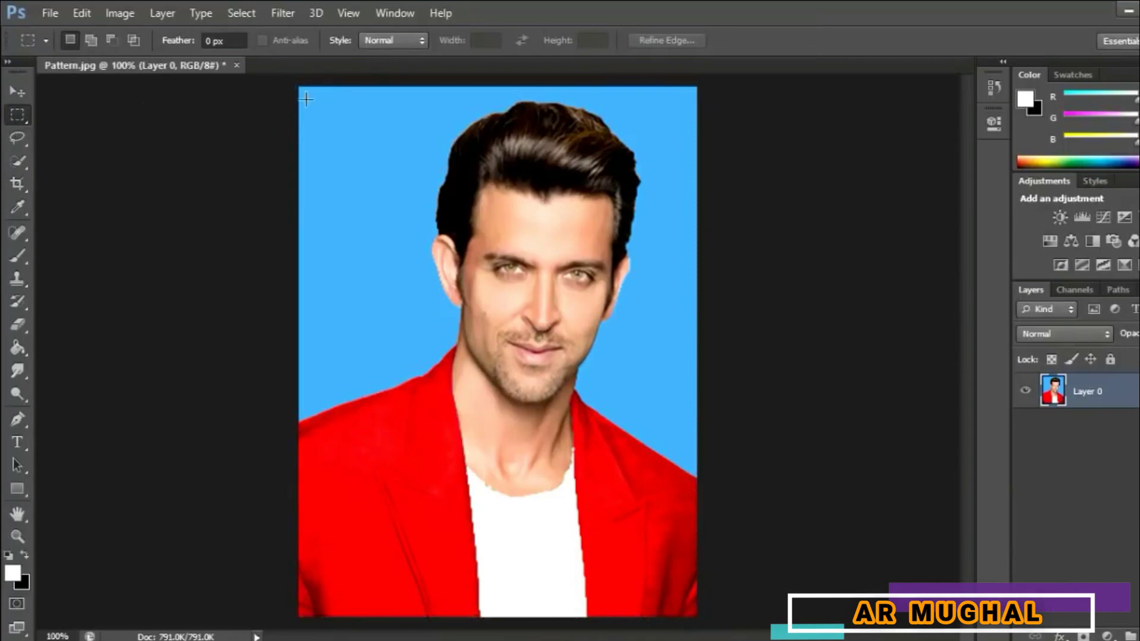
drag(306, 99, 709, 620)
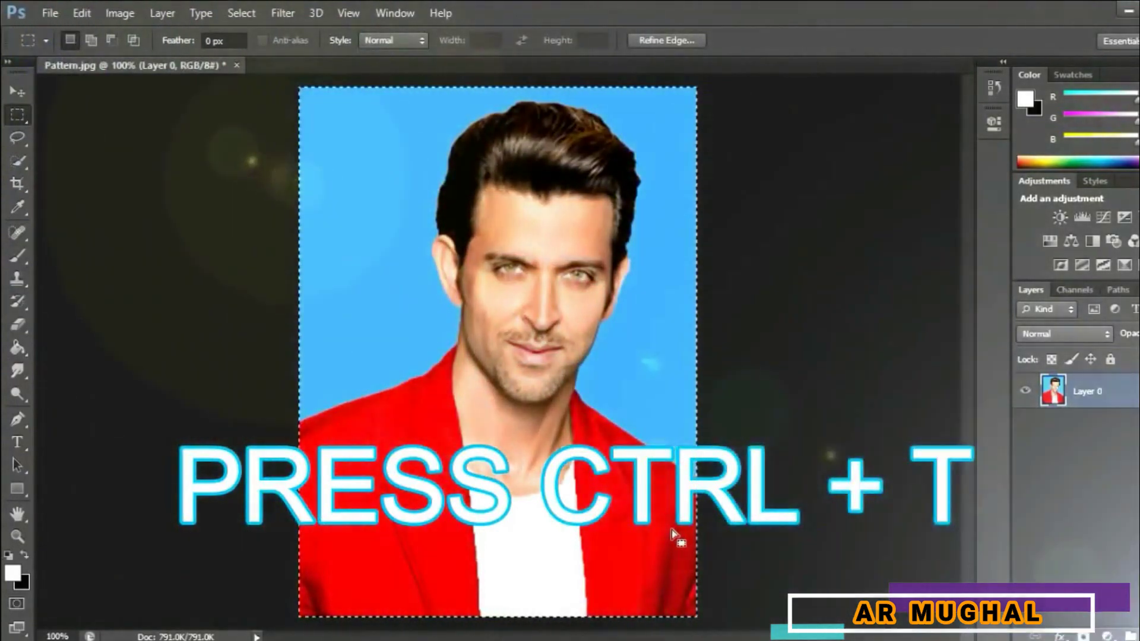
key(ctrl+t)
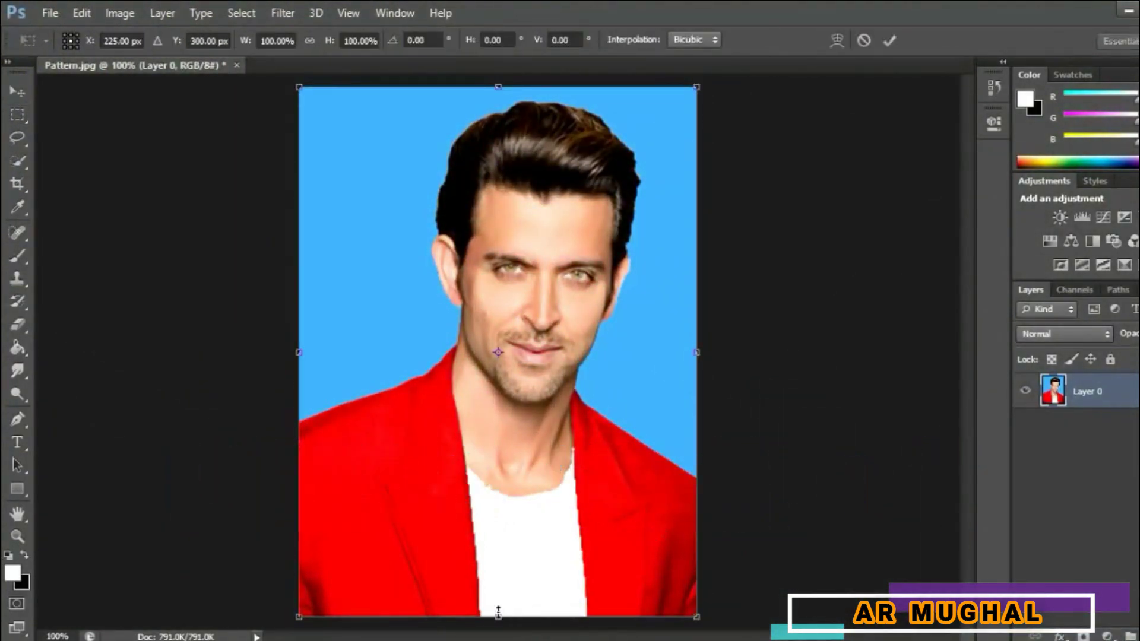
drag(501, 608, 500, 601)
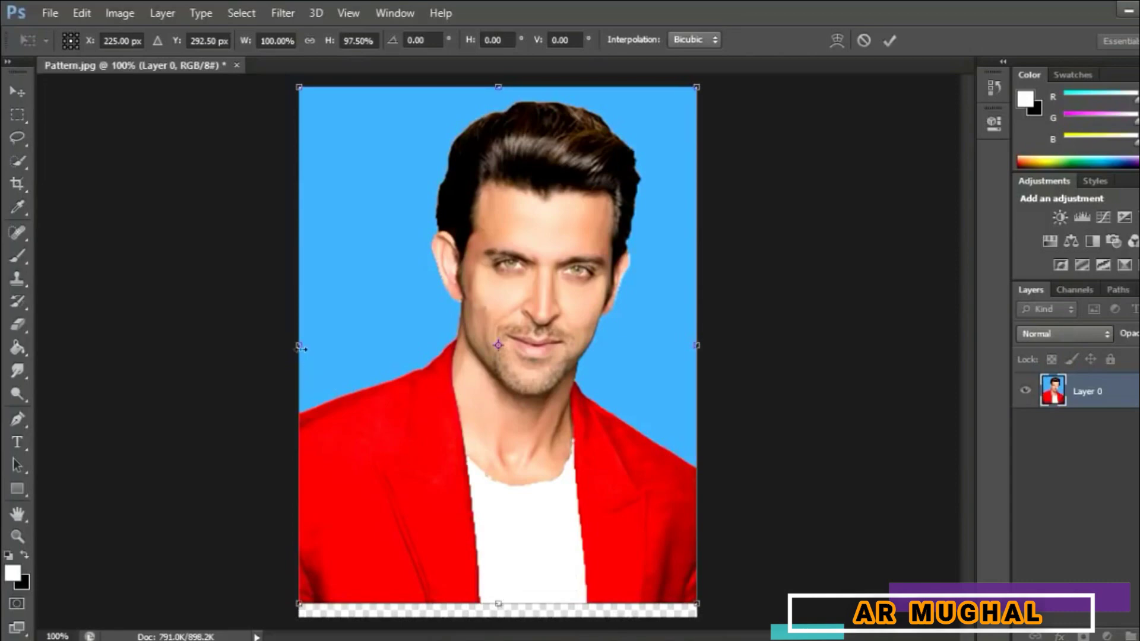
drag(302, 346, 314, 352)
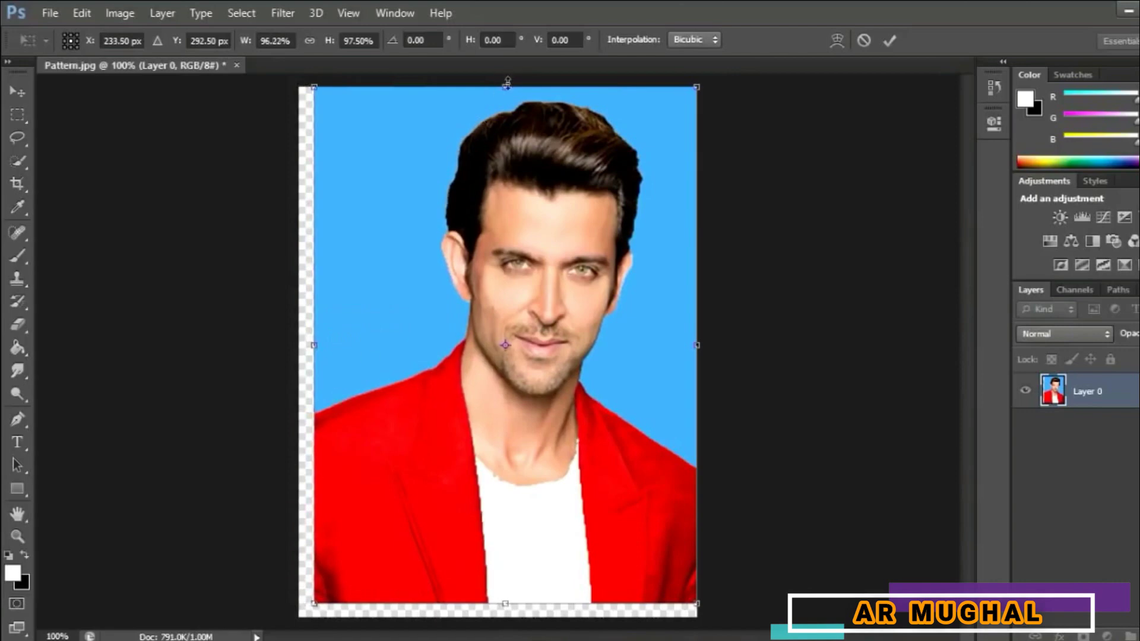
drag(506, 87, 508, 98)
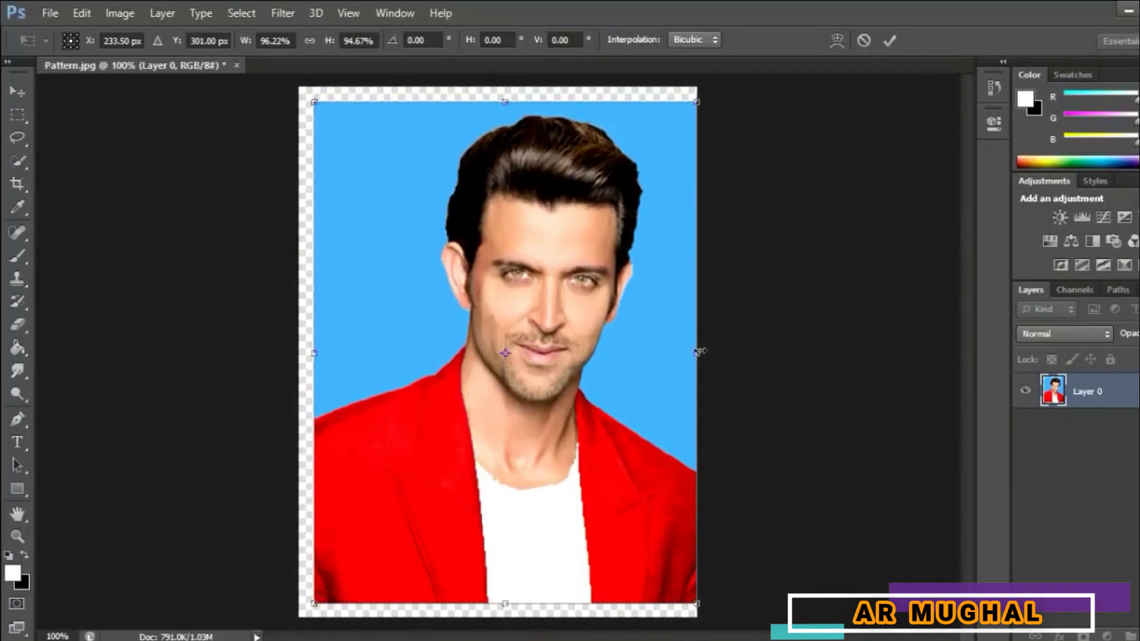
drag(692, 354, 676, 353)
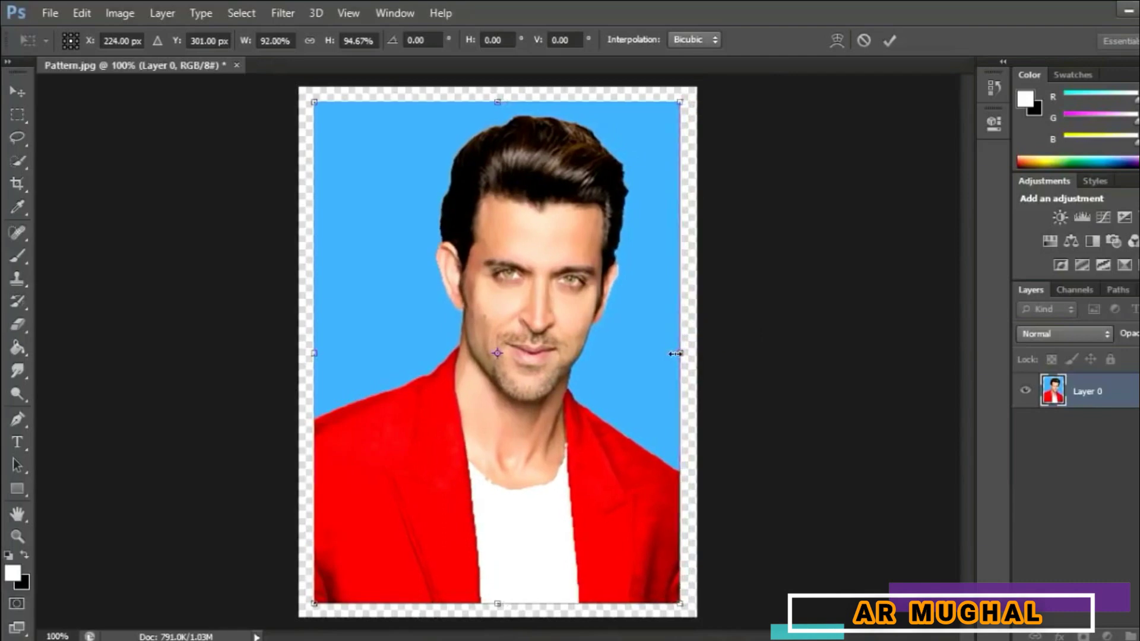
click(888, 43)
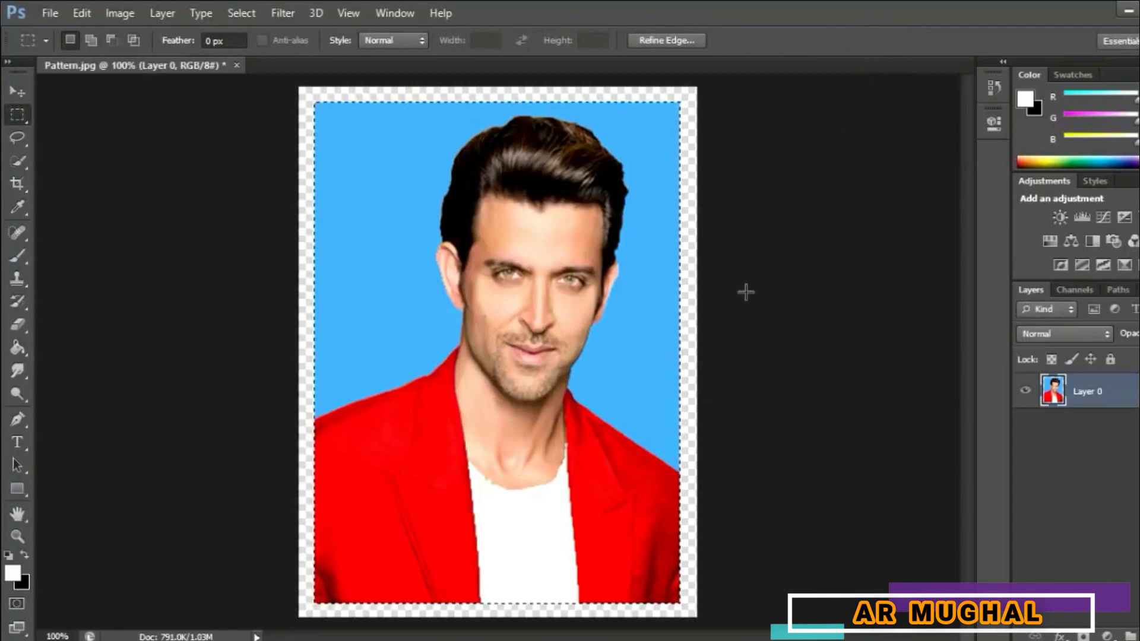
right_click(486, 328)
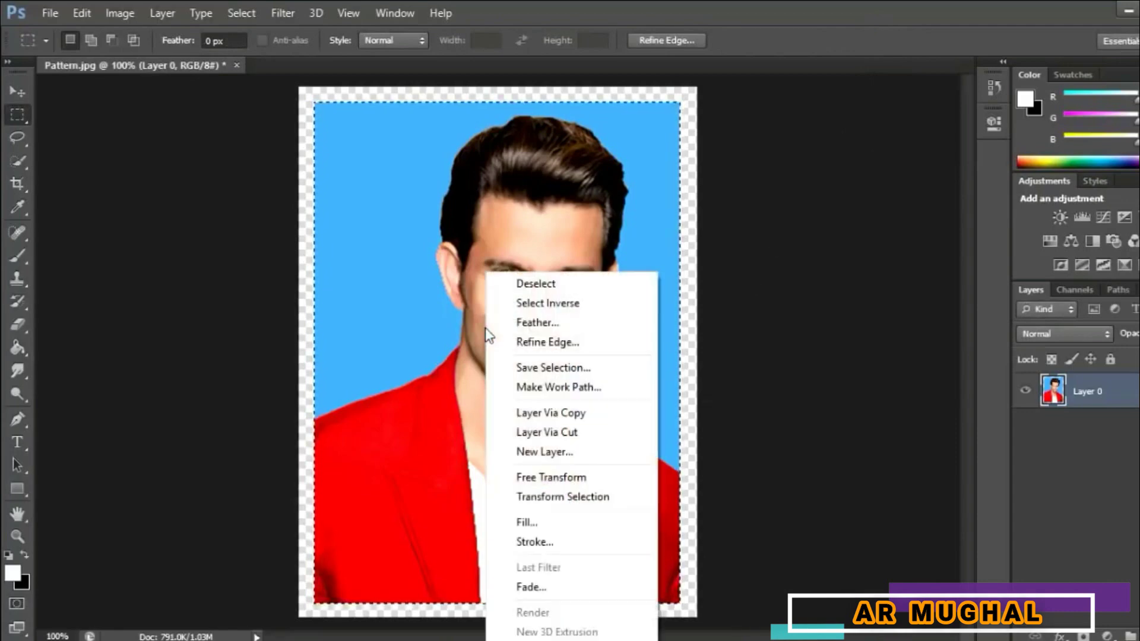
click(537, 286)
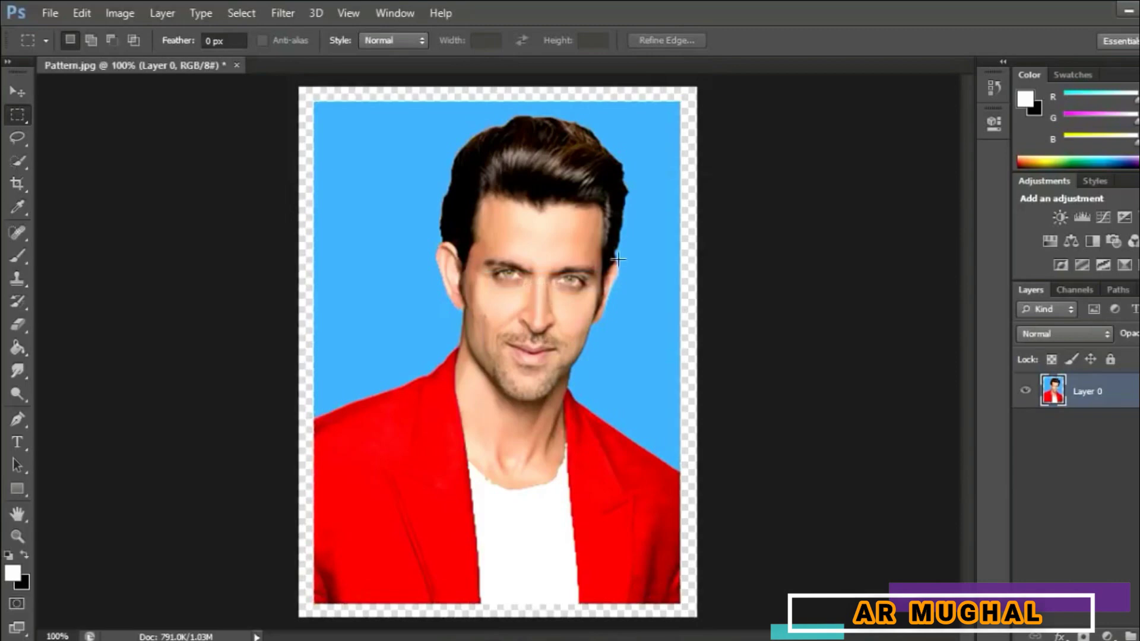
Define the bordered photo as a pattern named Pattern 1.
click(86, 13)
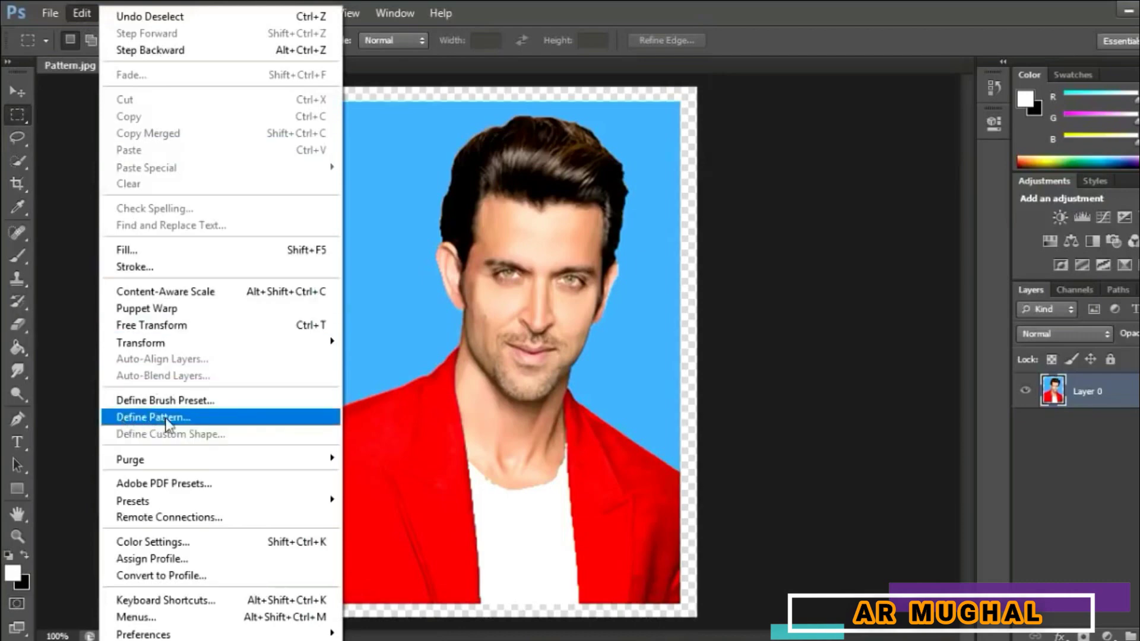
click(146, 418)
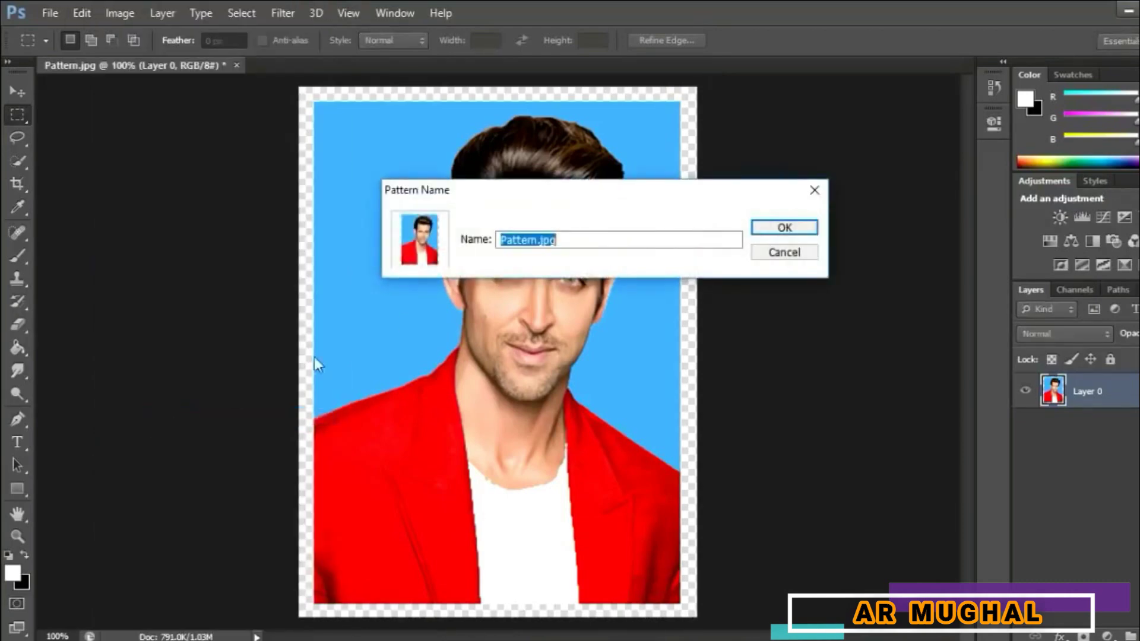
click(576, 241)
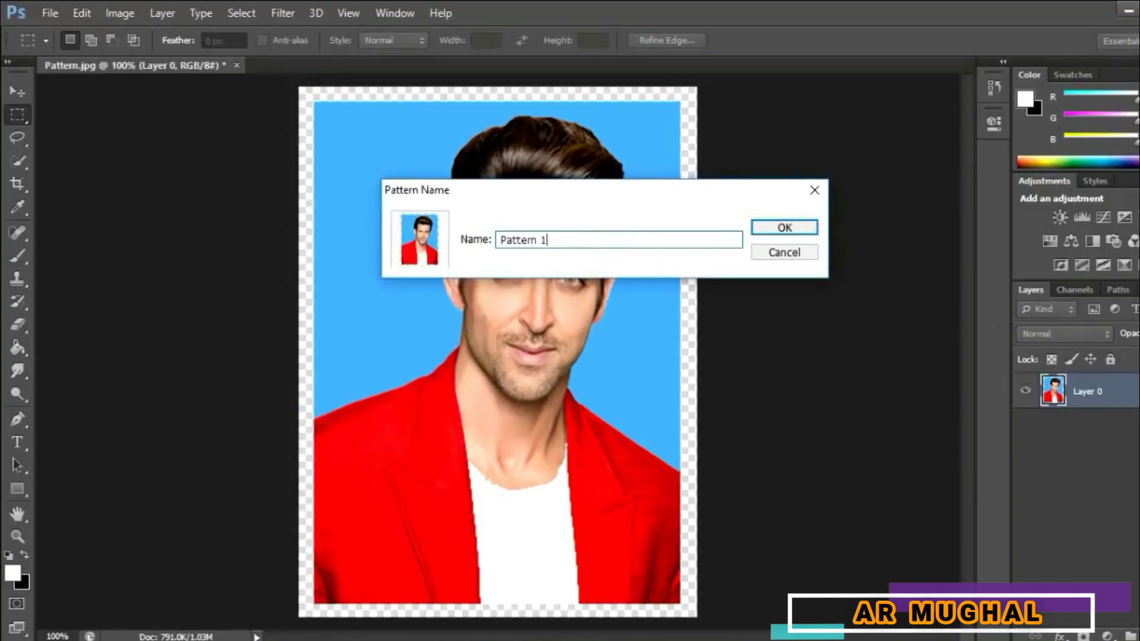
click(779, 230)
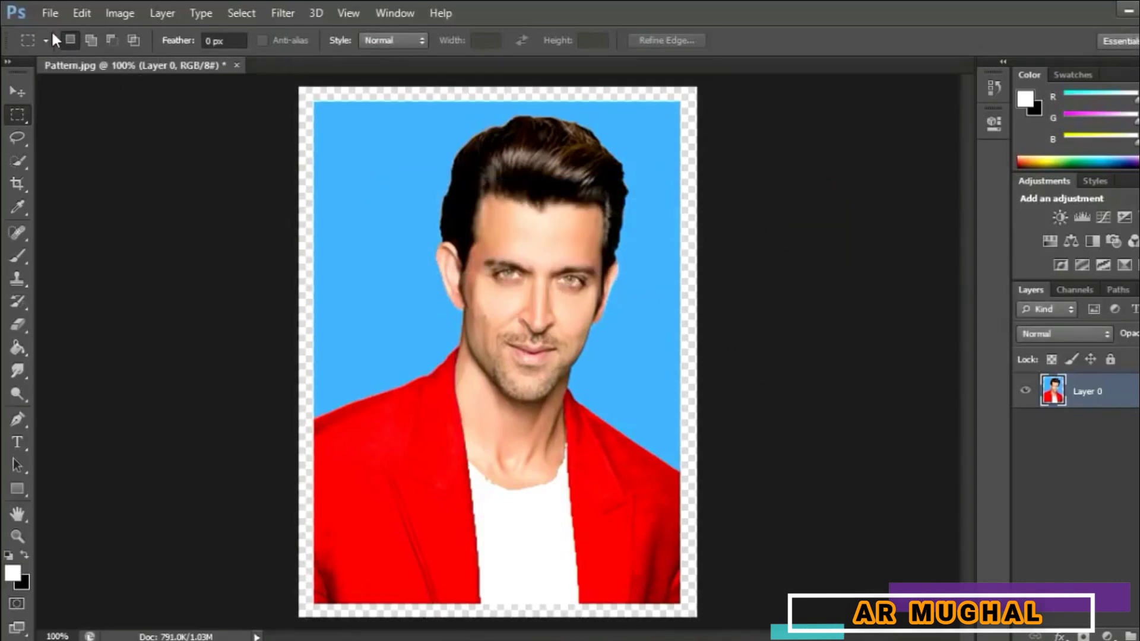
Start a new document measured in inches and set its width to 6 inches.
click(46, 16)
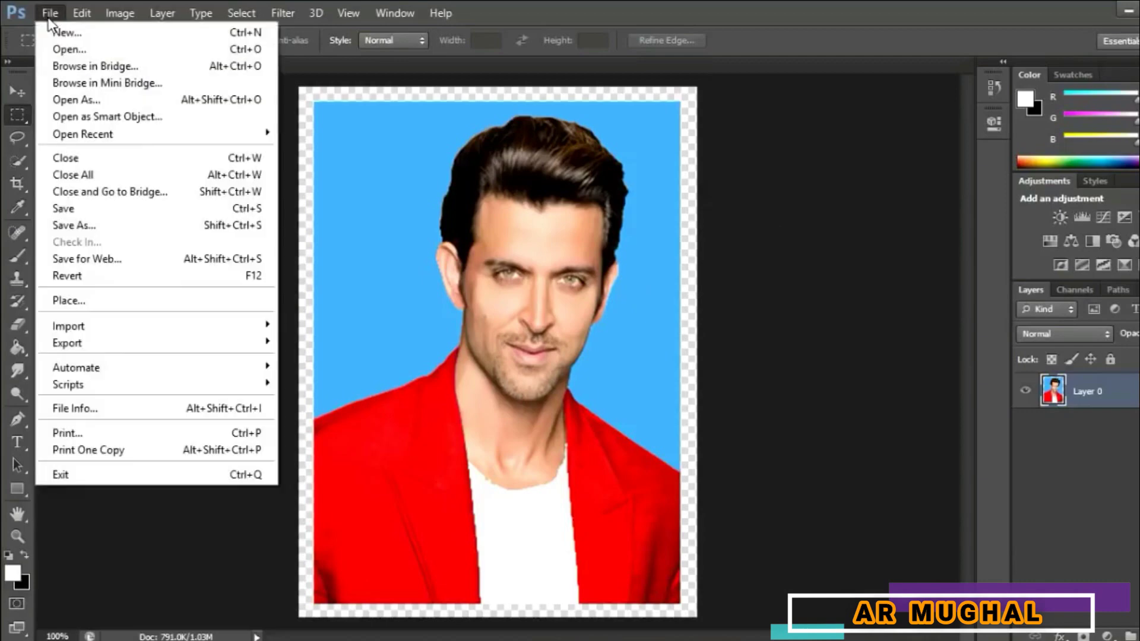
click(56, 34)
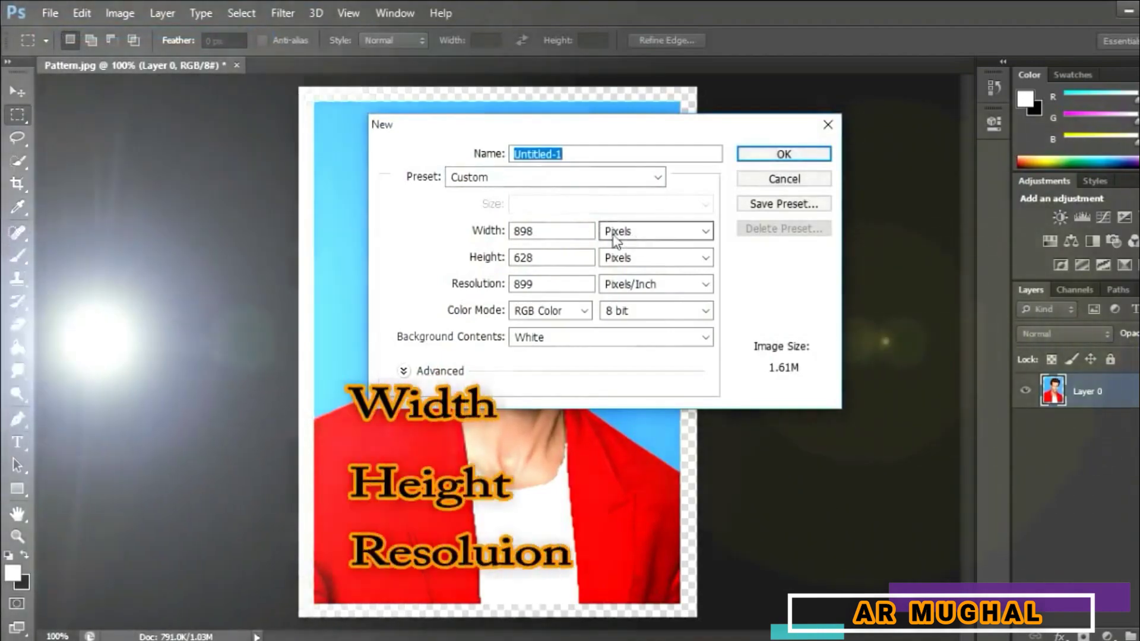
click(611, 234)
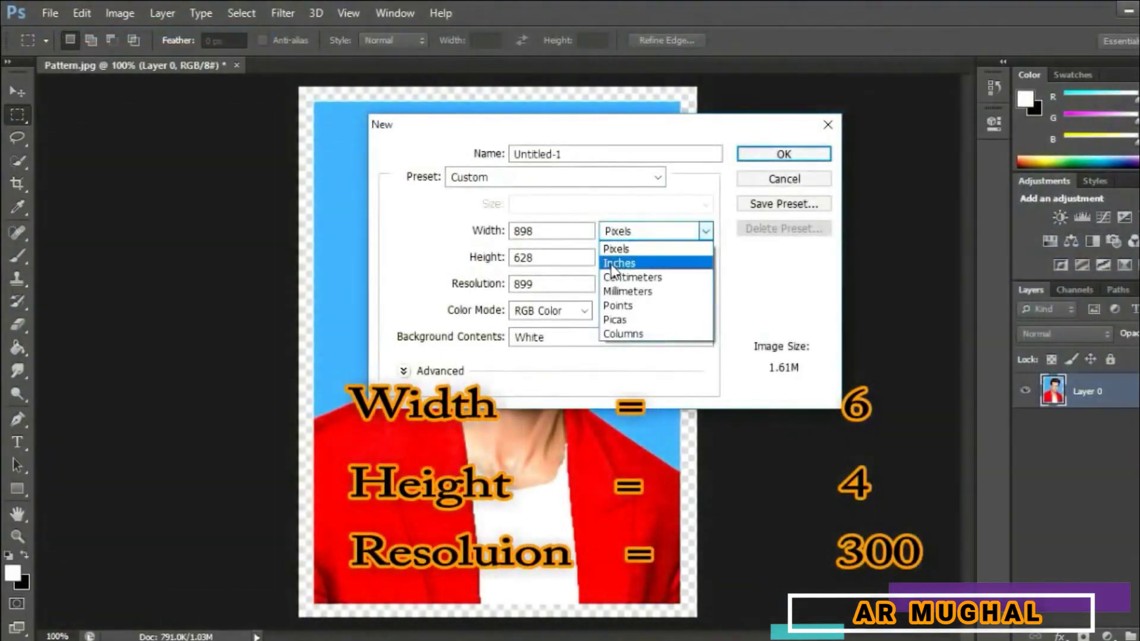
click(610, 265)
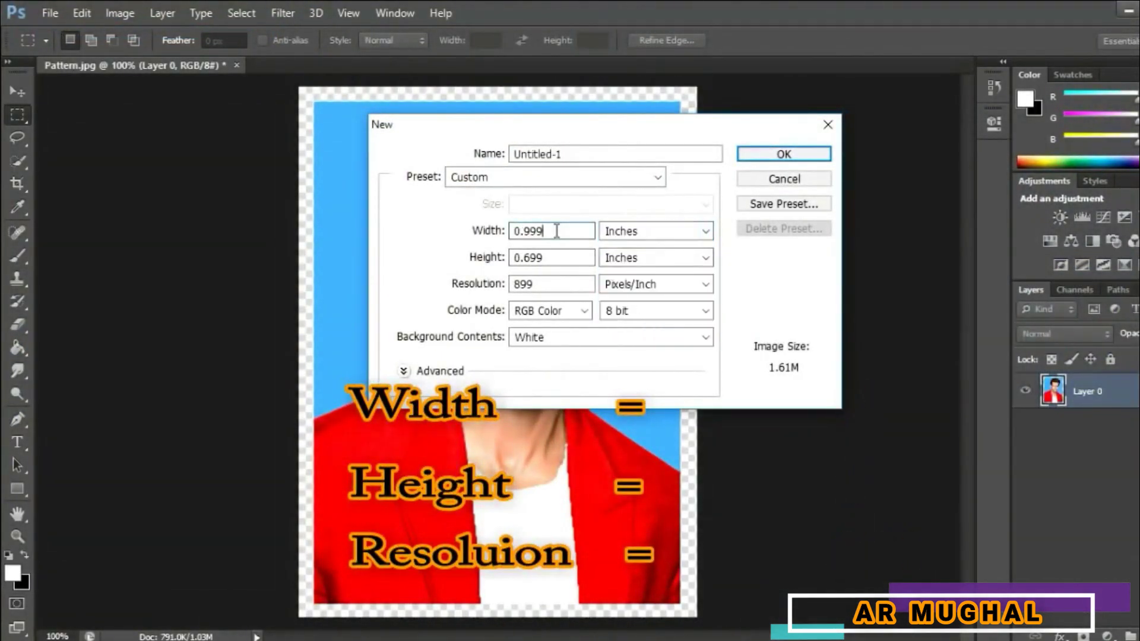
key(BackSpace)
key(BackSpace)
key(BackSpace)
key(BackSpace)
key(BackSpace)
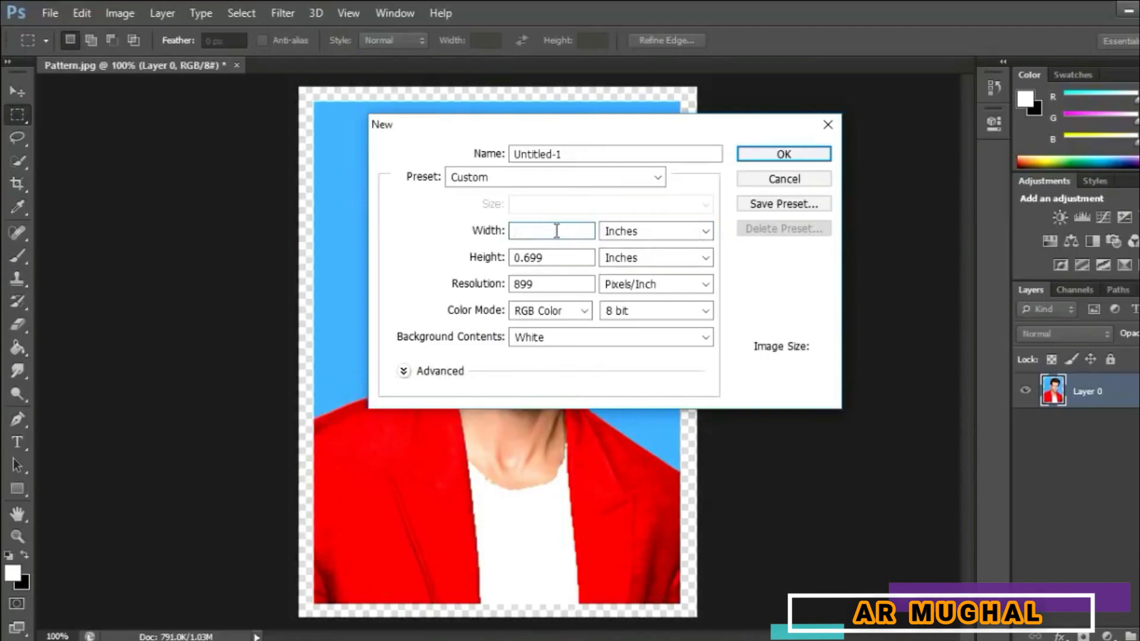
text(6)
Set the new document's height to 4 inches.
click(556, 262)
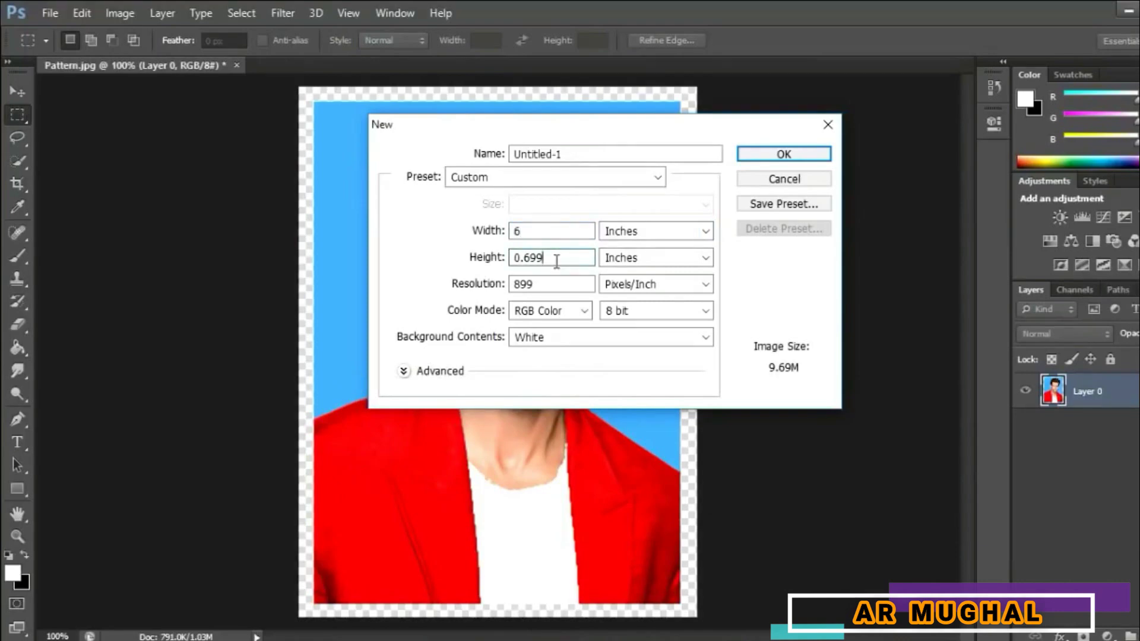
key(BackSpace)
key(BackSpace)
key(BackSpace)
key(BackSpace)
key(BackSpace)
text(4)
Set the resolution to 300 pixels/inch and create the new document with a white background.
click(549, 284)
key(BackSpace)
key(BackSpace)
key(BackSpace)
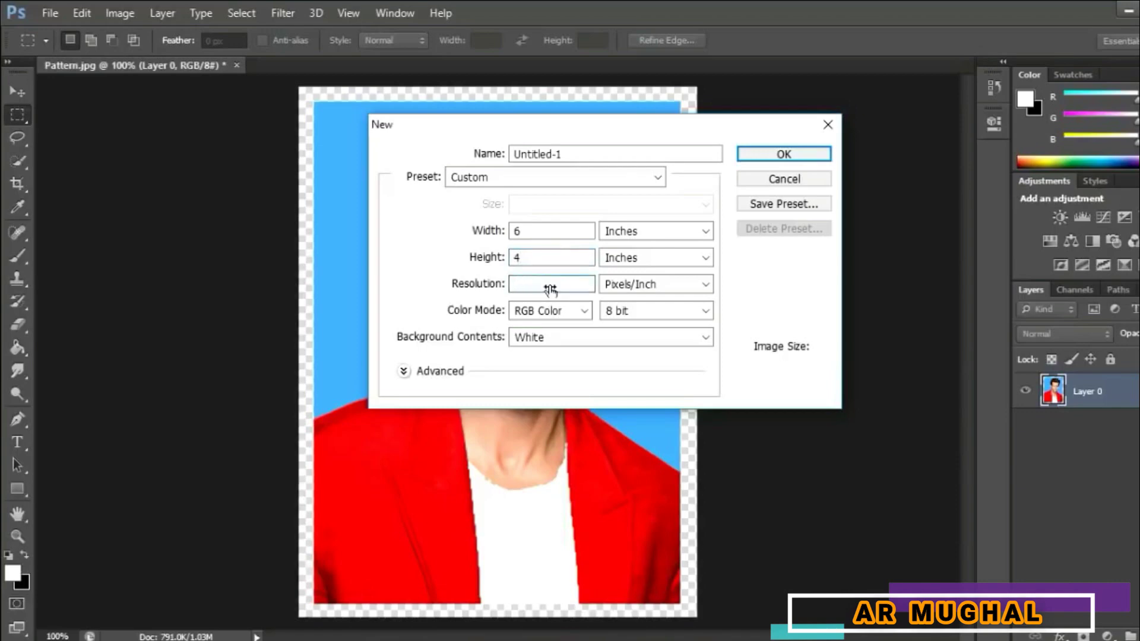
text(300)
click(633, 289)
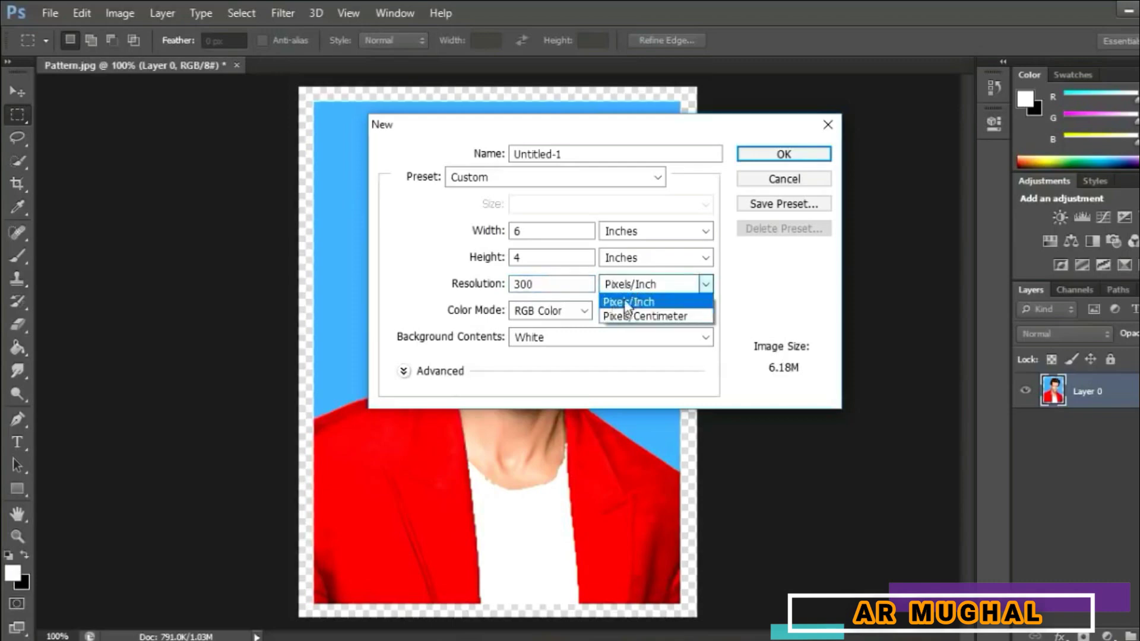
click(630, 301)
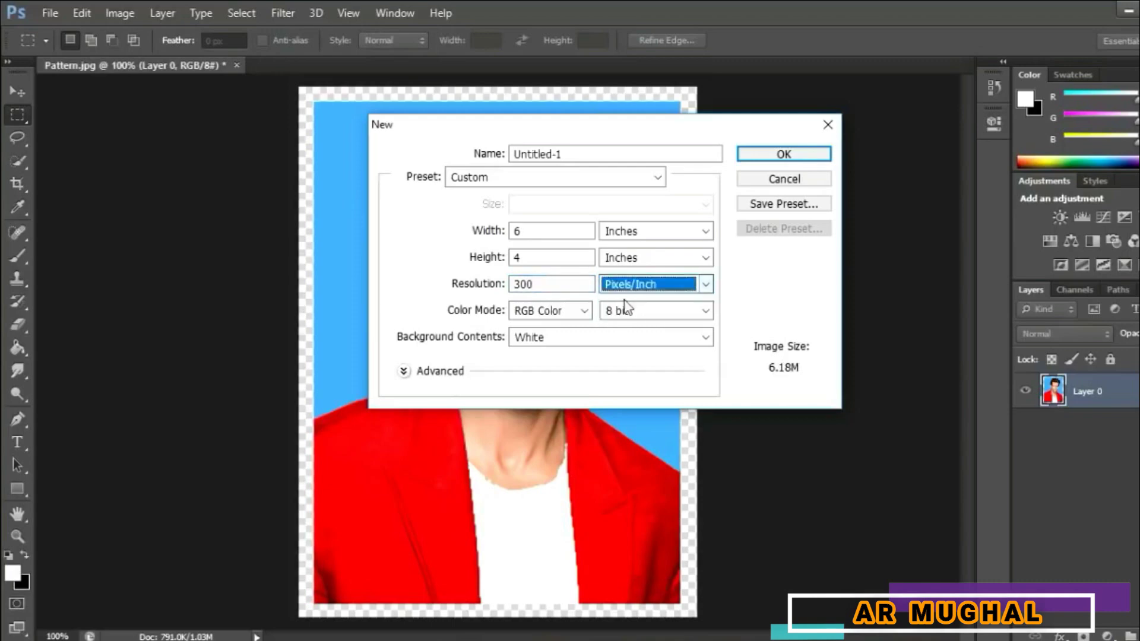
click(789, 155)
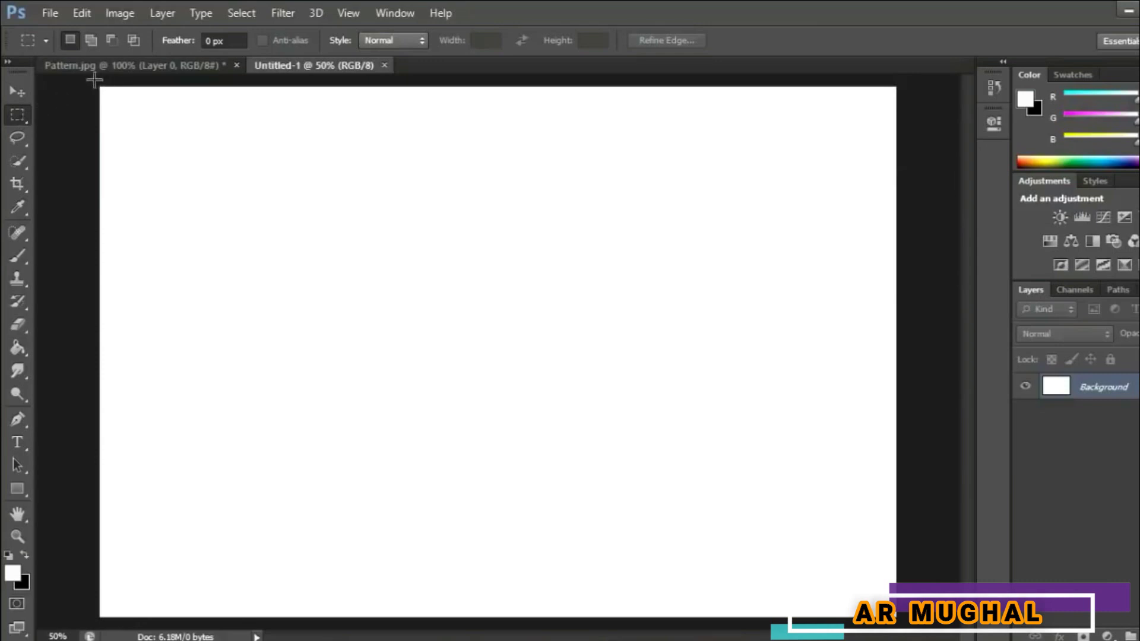
Select the whole blank canvas, fill it with the custom passport photo pattern at 100% opacity, and deselect it.
drag(95, 79, 938, 611)
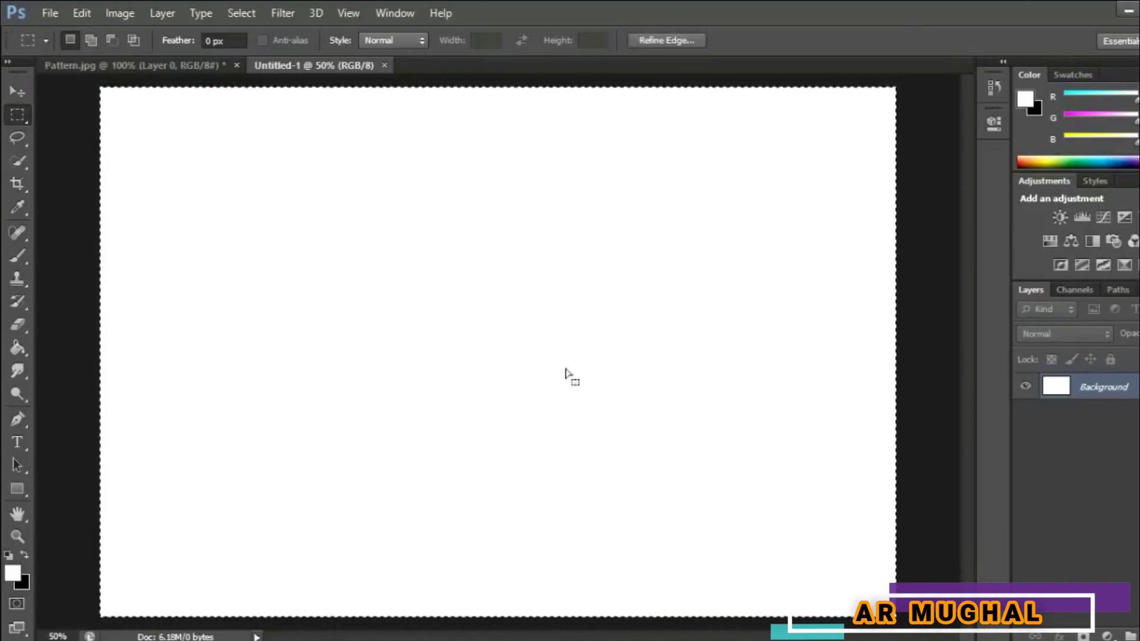
right_click(331, 246)
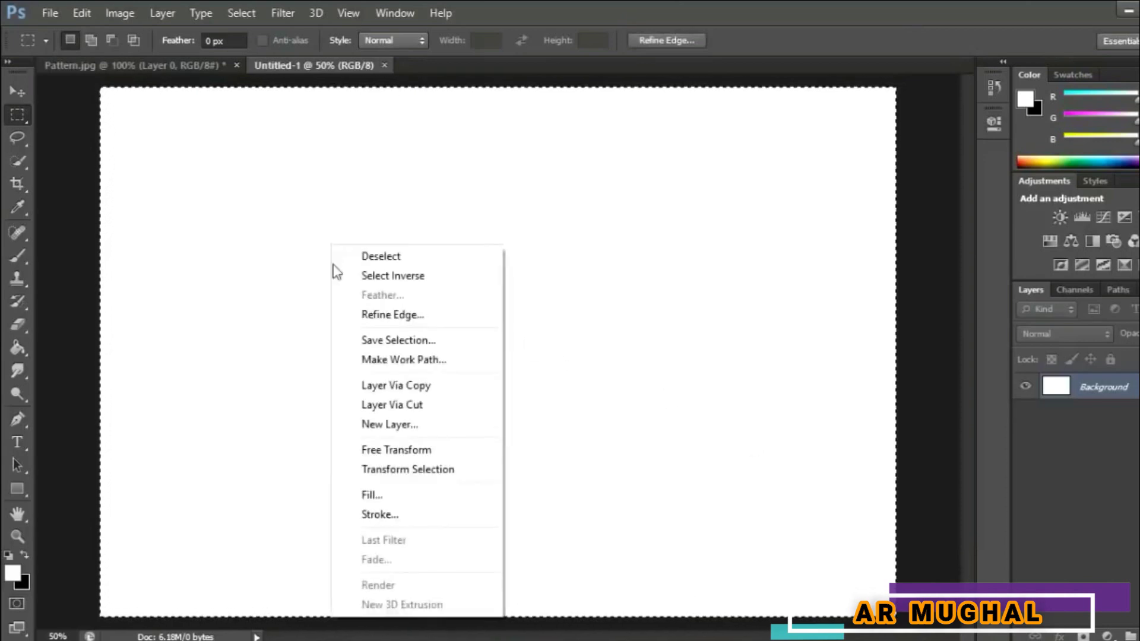
click(386, 493)
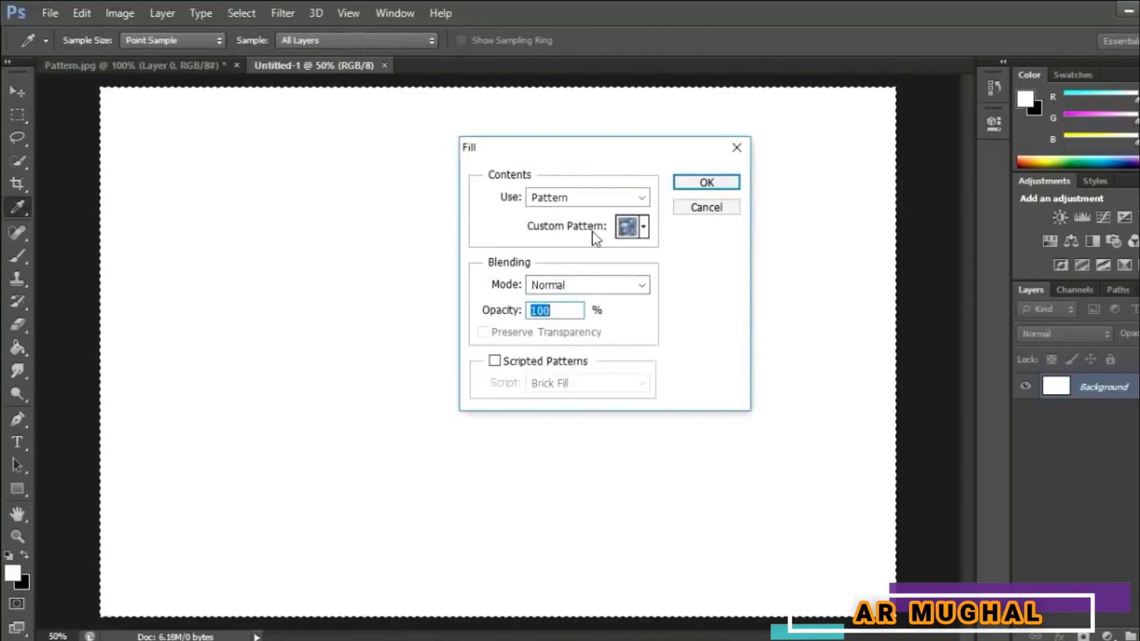
click(643, 227)
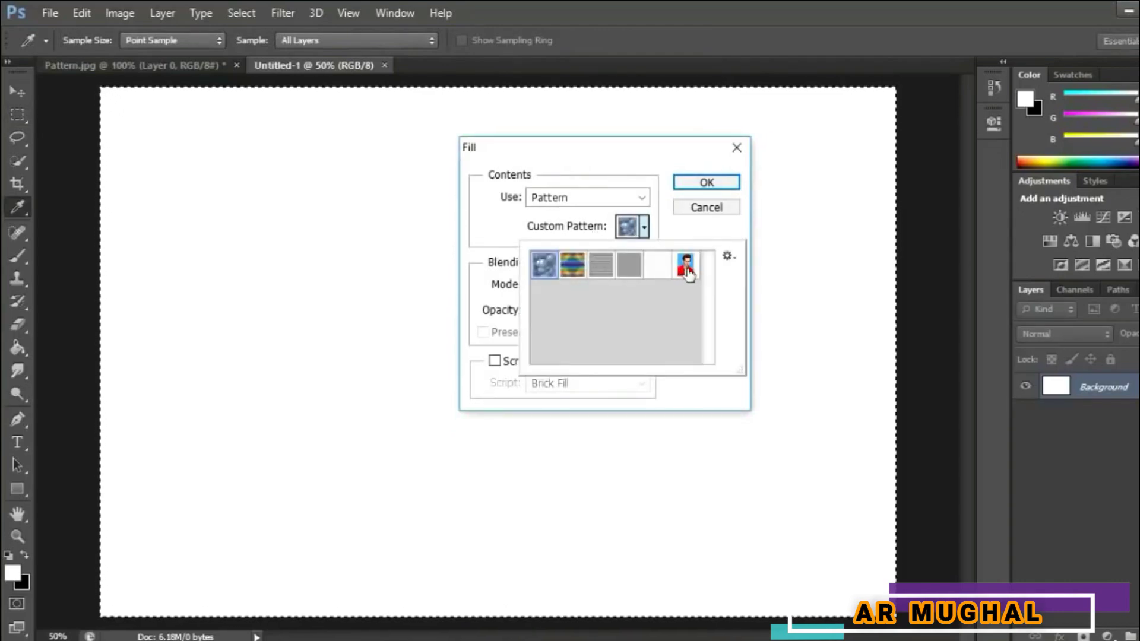
click(687, 269)
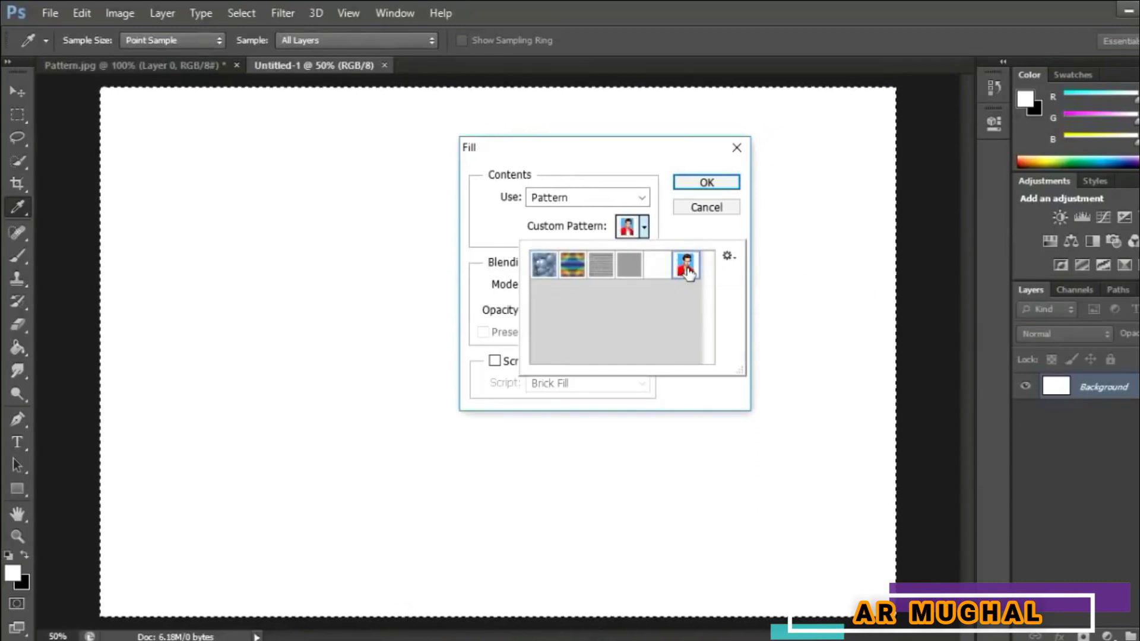
click(706, 183)
key(m)
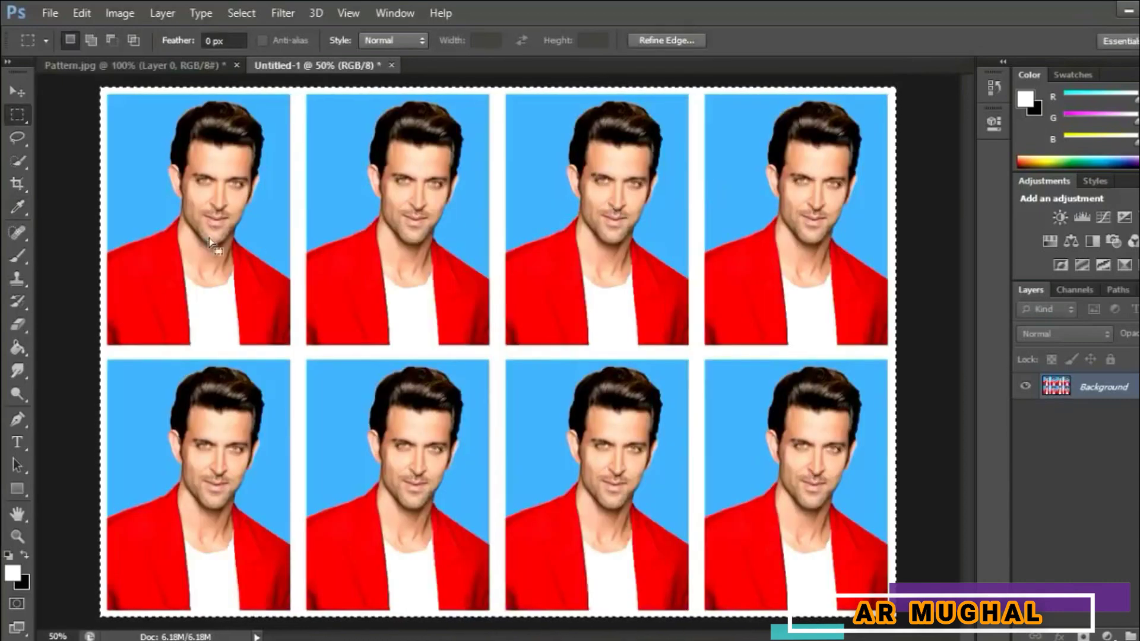
right_click(506, 274)
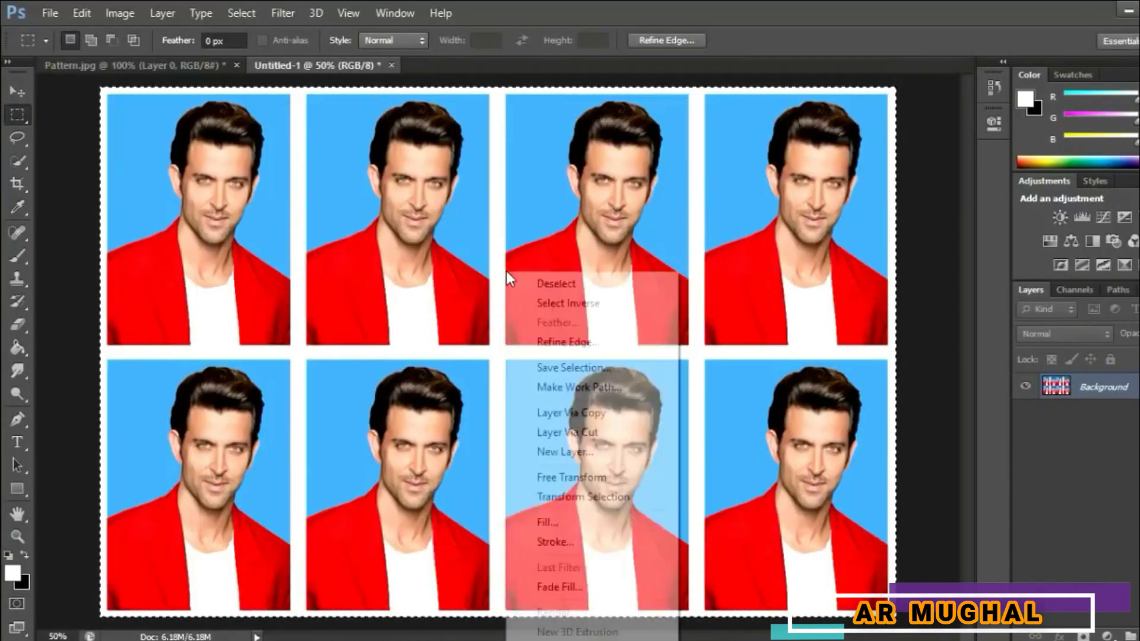
click(547, 287)
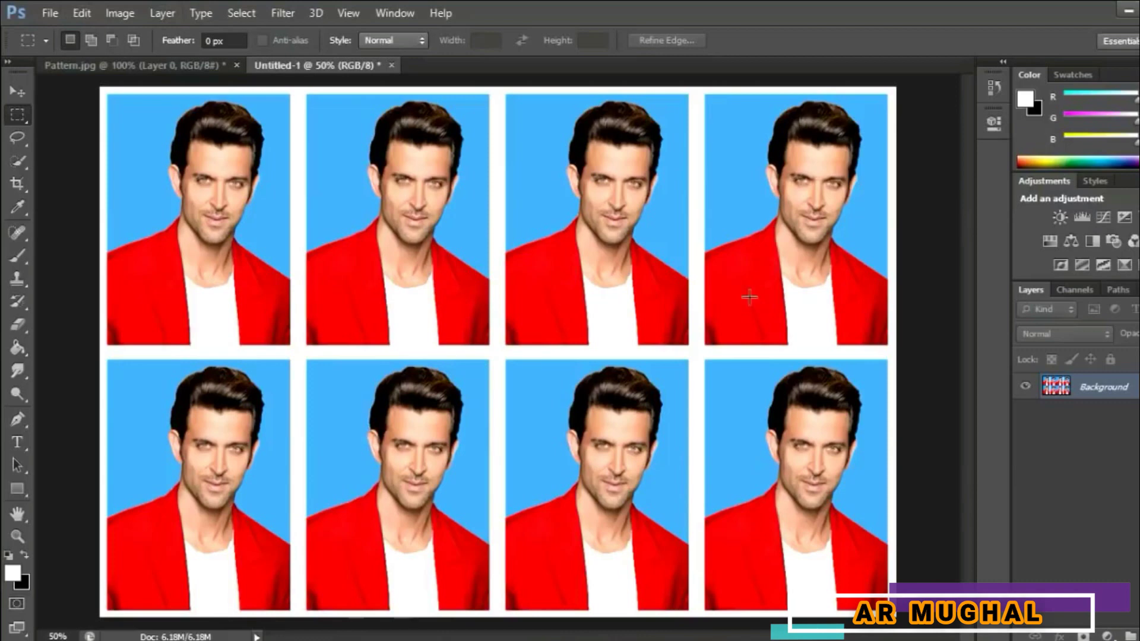
Start saving the photo sheet under a new name in Downloads, naming the file My Pattern.
click(50, 16)
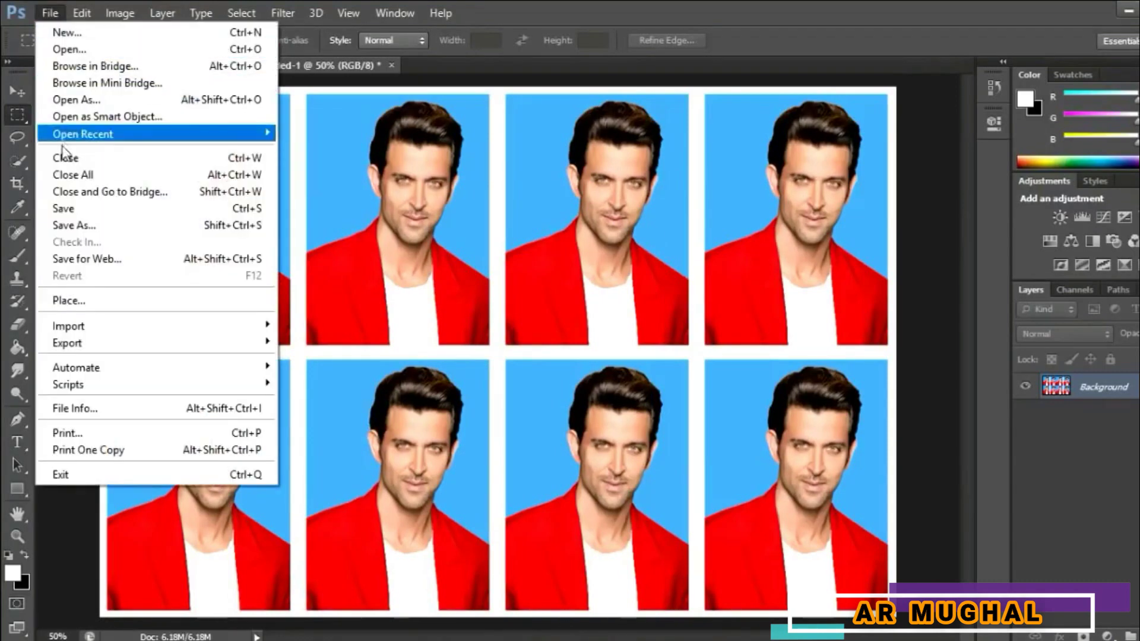
click(66, 227)
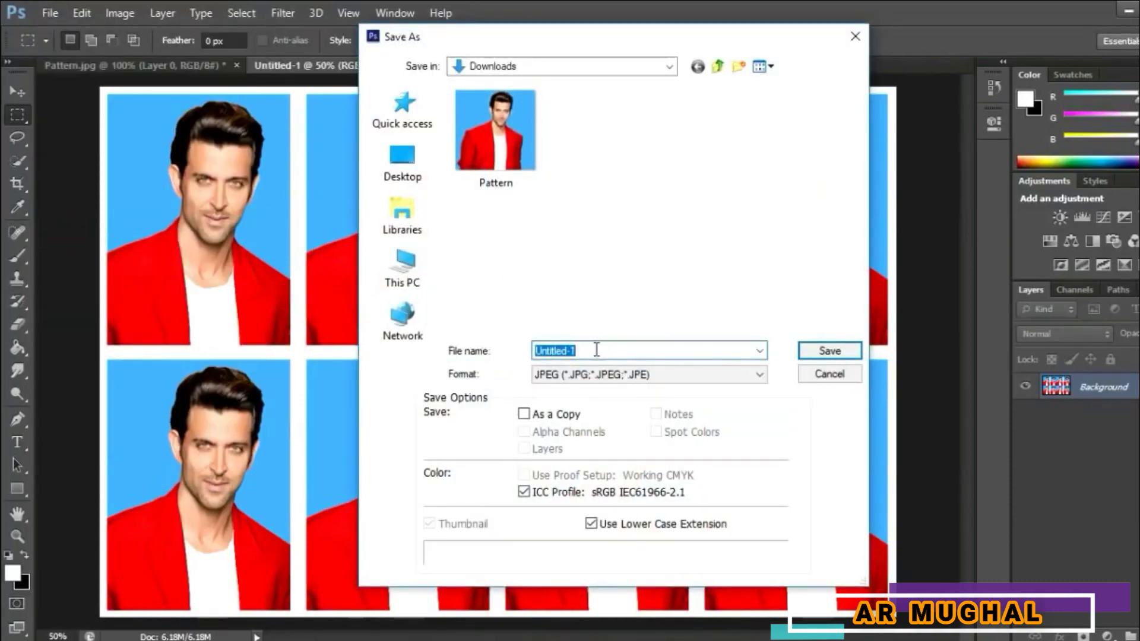
click(597, 350)
key(BackSpace)
key(BackSpace)
key(BackSpace)
key(BackSpace)
key(BackSpace)
key(BackSpace)
key(BackSpace)
key(BackSpace)
key(BackSpace)
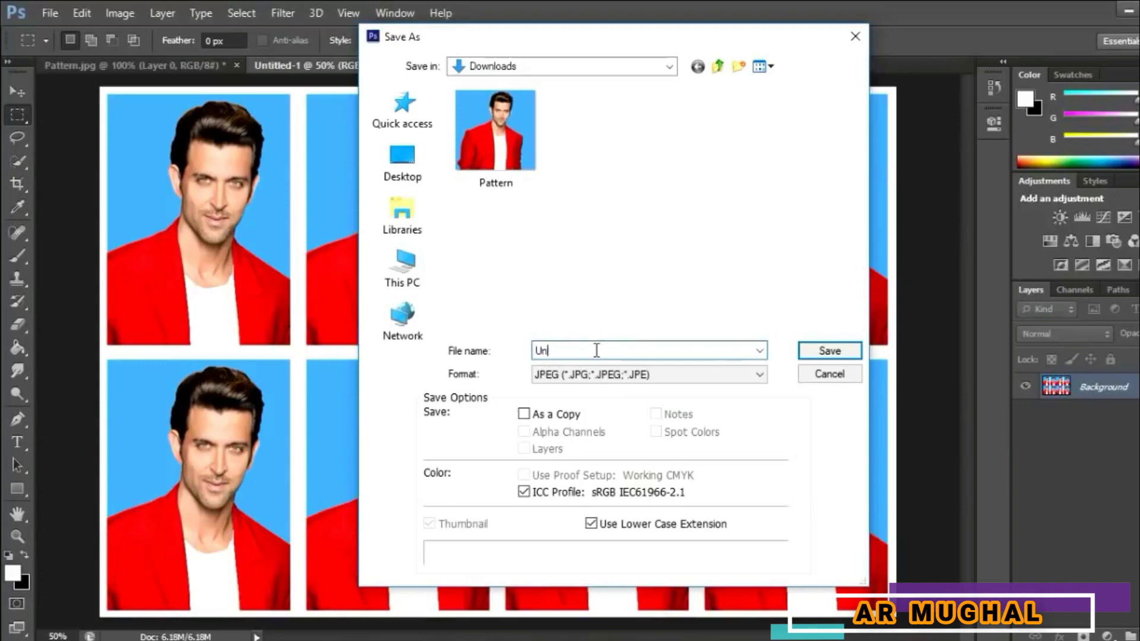
text(My Patter)
Save the sheet in JPEG format at Maximum quality 12 with the Baseline ("Standard") option.
click(624, 375)
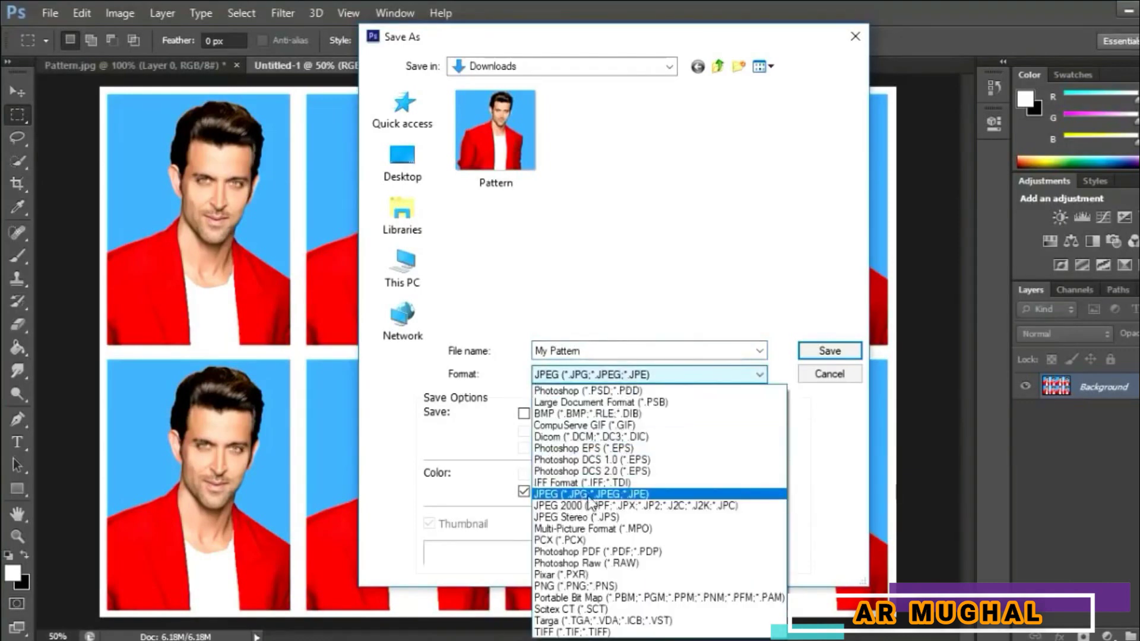
click(585, 495)
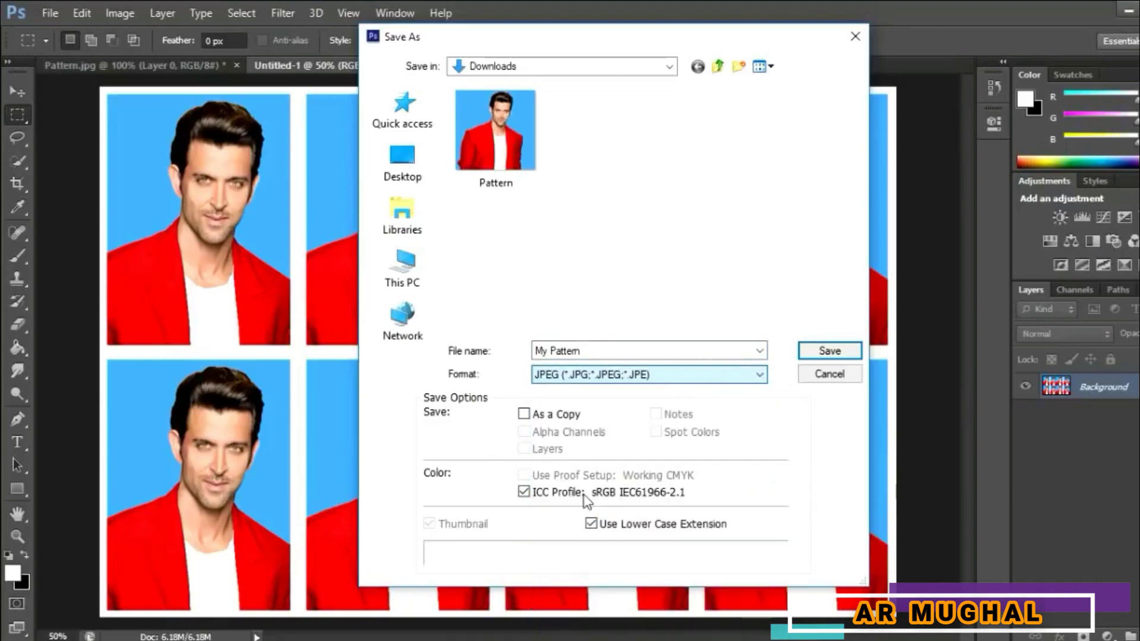
click(829, 350)
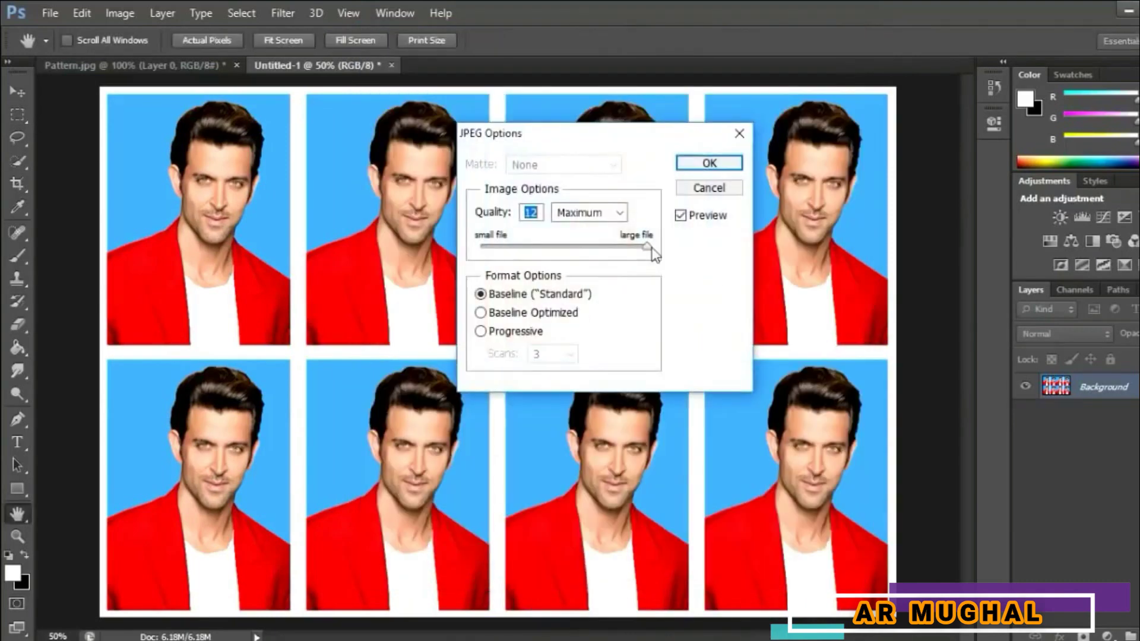
drag(644, 244, 468, 244)
drag(581, 244, 668, 244)
click(709, 165)
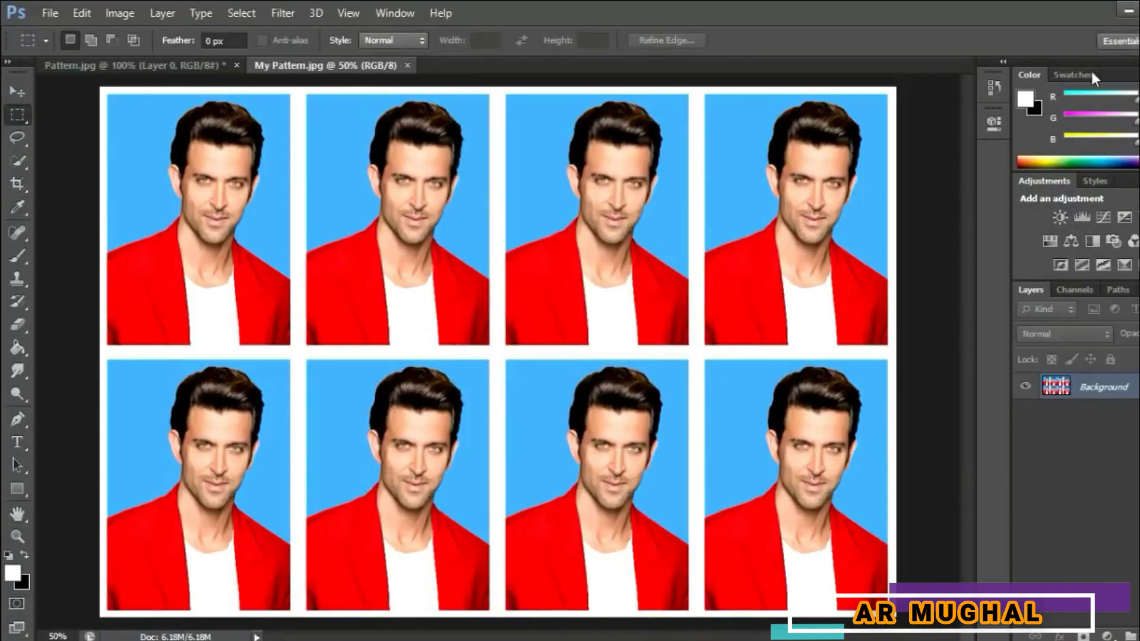
Quit Photoshop without saving the changes to Pattern.jpg.
key(ctrl+q)
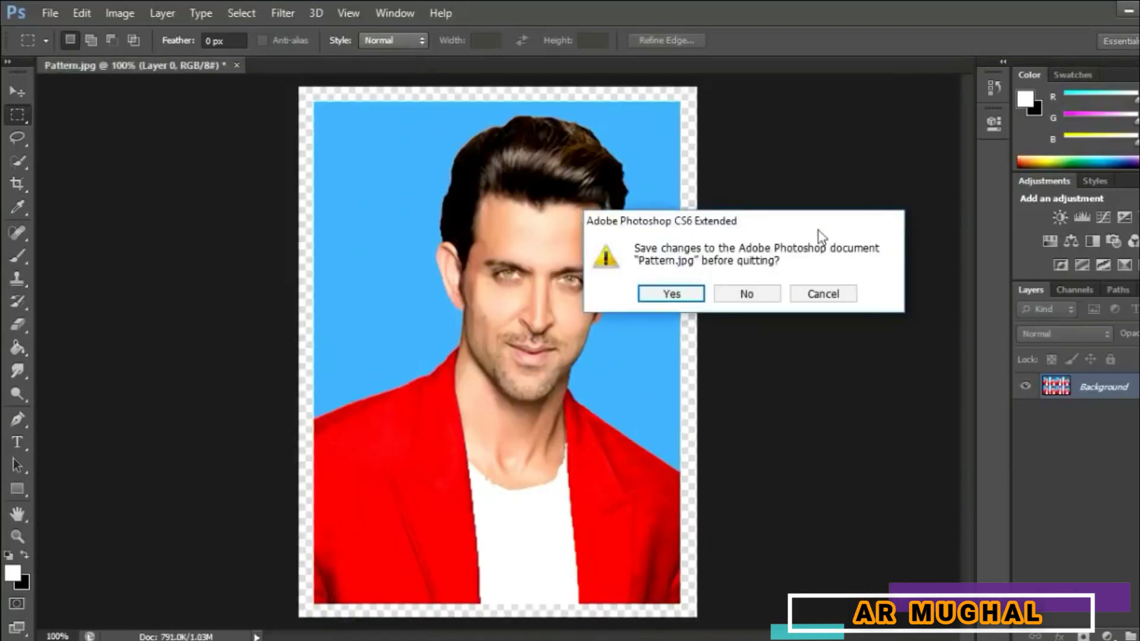
click(756, 294)
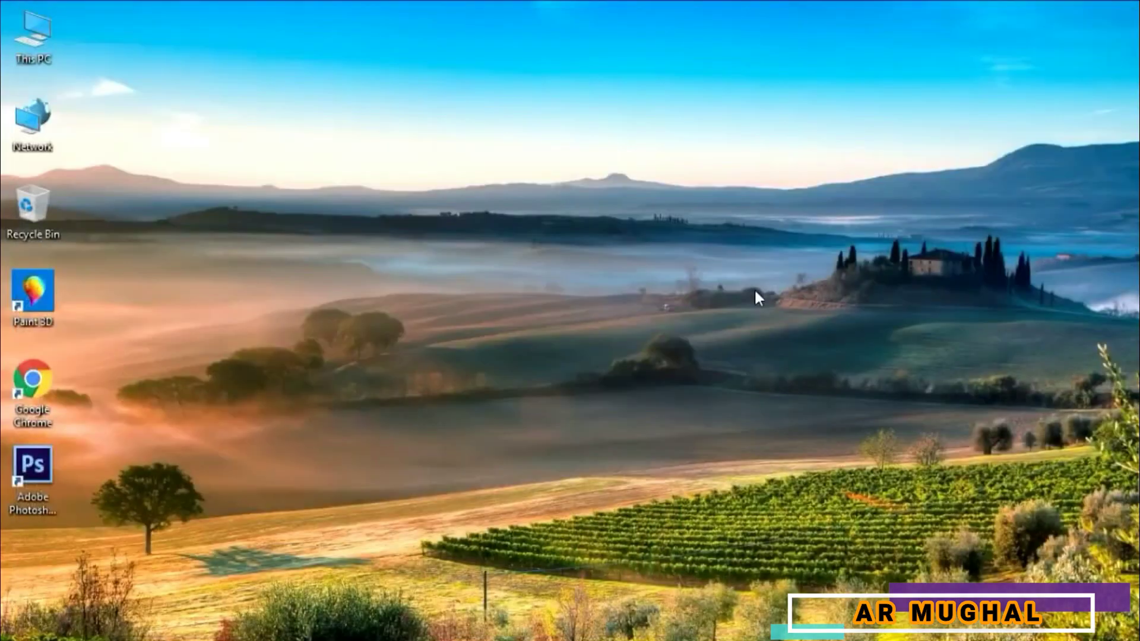